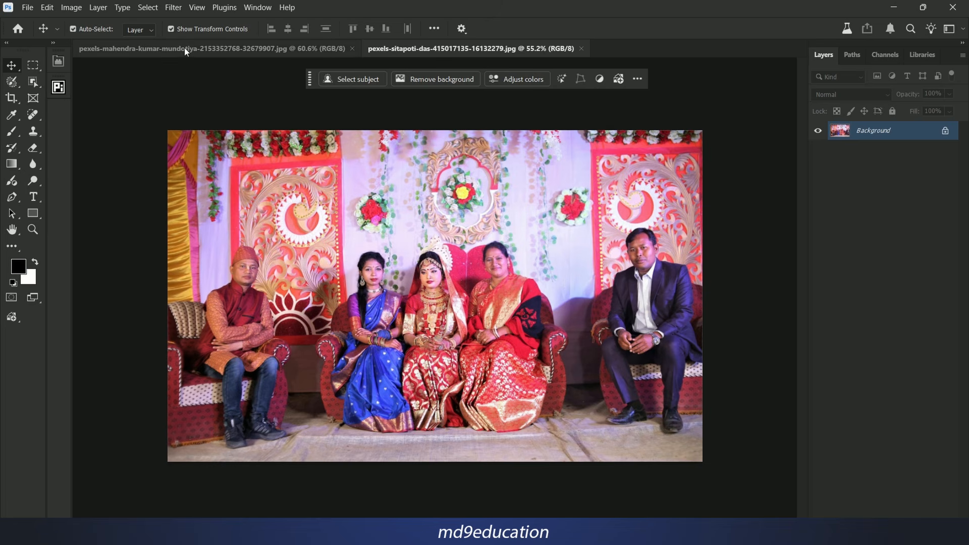
Choose the Brush tool for the wedding stage photo and set the foreground colour to ff0000
key(ctrl+Tab)
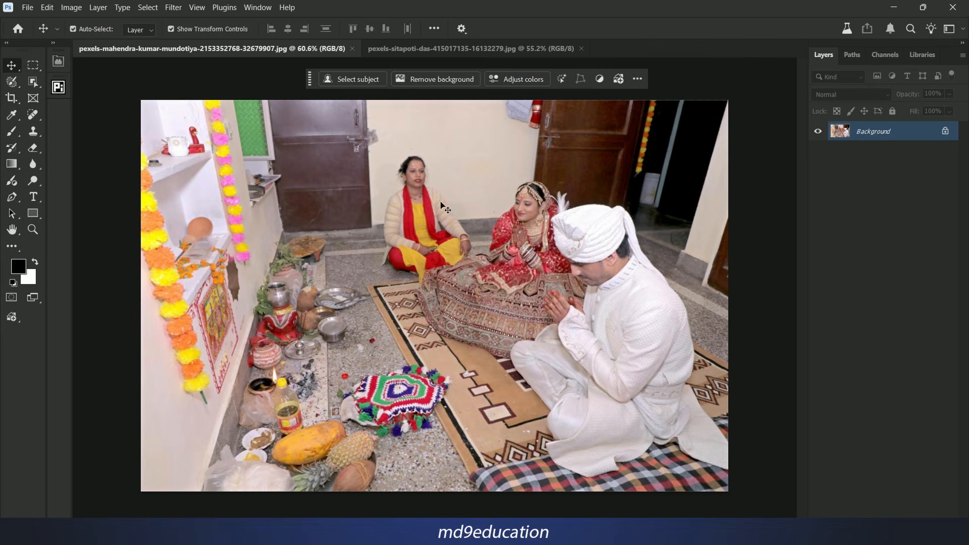
key(ctrl+Tab)
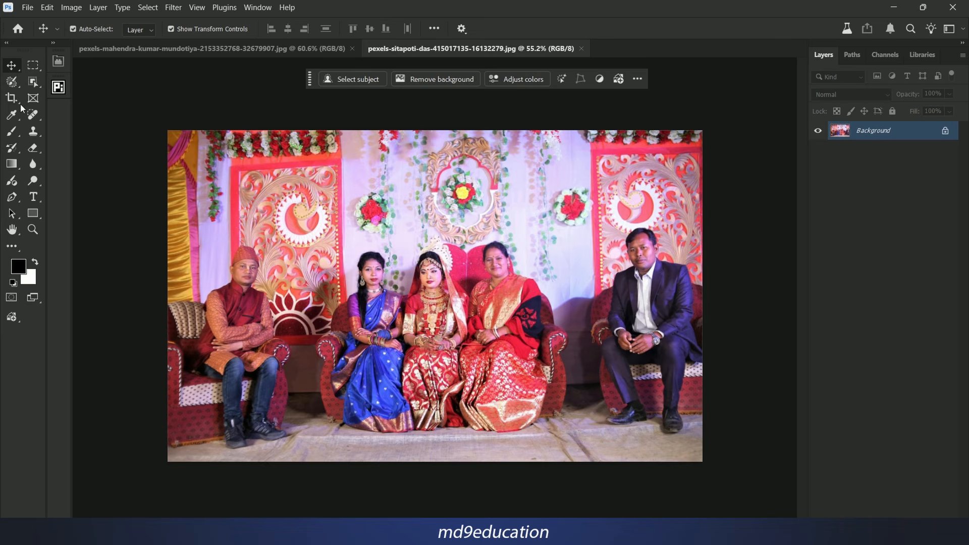
click(16, 132)
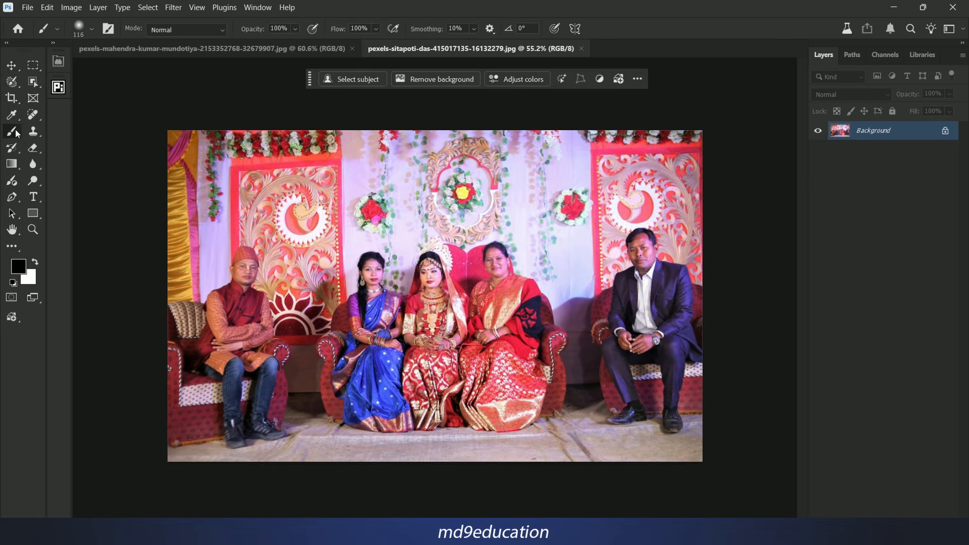
click(61, 317)
click(20, 271)
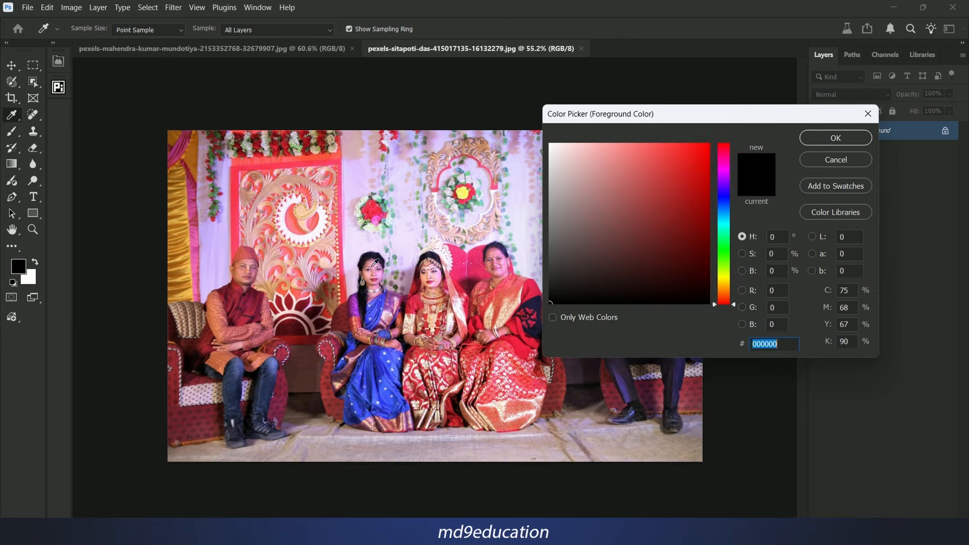
text(ff0000)
click(868, 140)
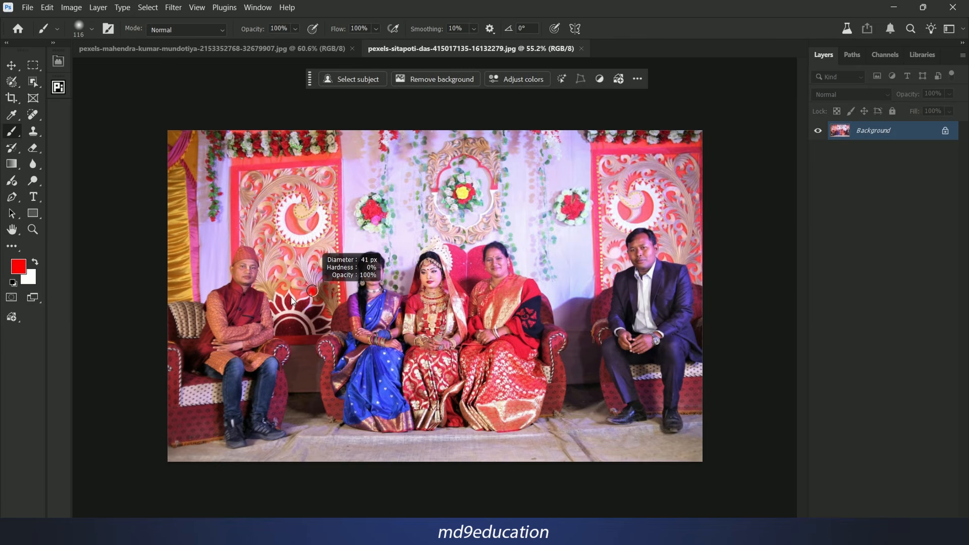
Set the brush size to 41 px and its hardness to 100%
right_click(459, 240)
click(600, 302)
drag(601, 306, 801, 284)
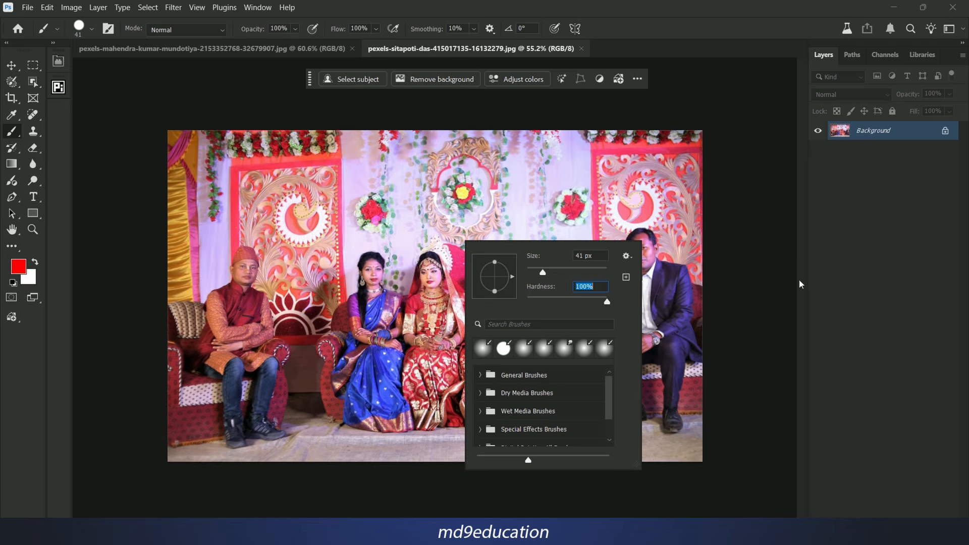
key(Return)
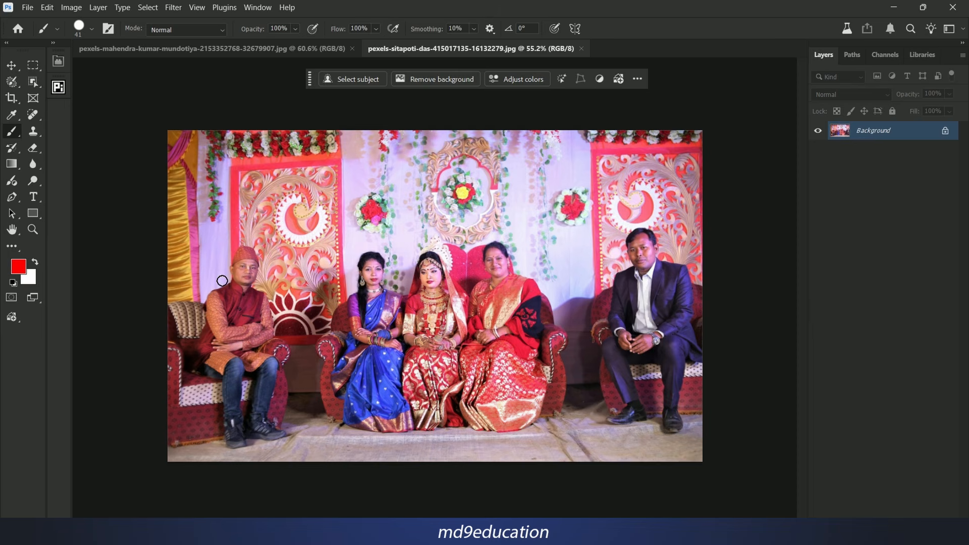
Paint a large red cross over each of the two men seated on the outer sofas
drag(215, 273, 273, 433)
drag(280, 266, 180, 453)
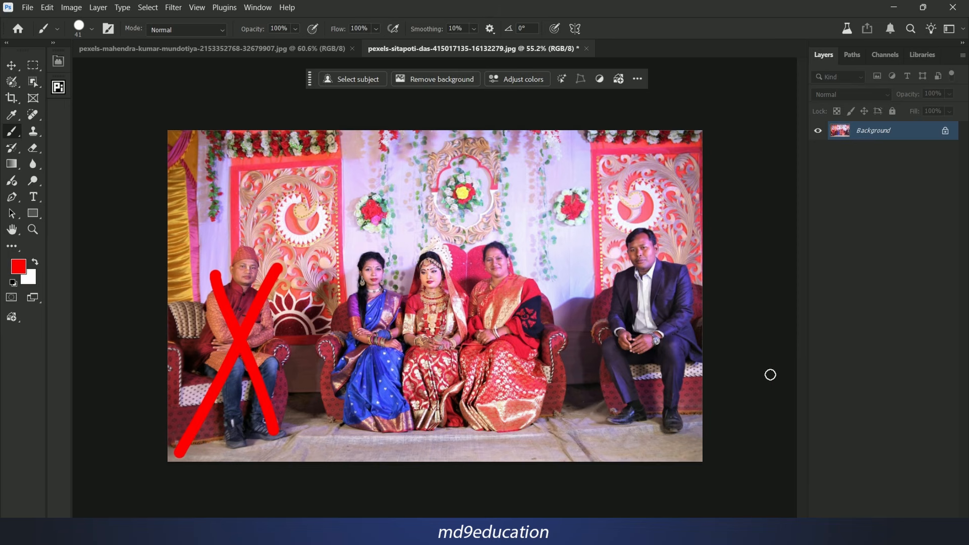
drag(598, 240, 702, 364)
drag(685, 241, 611, 458)
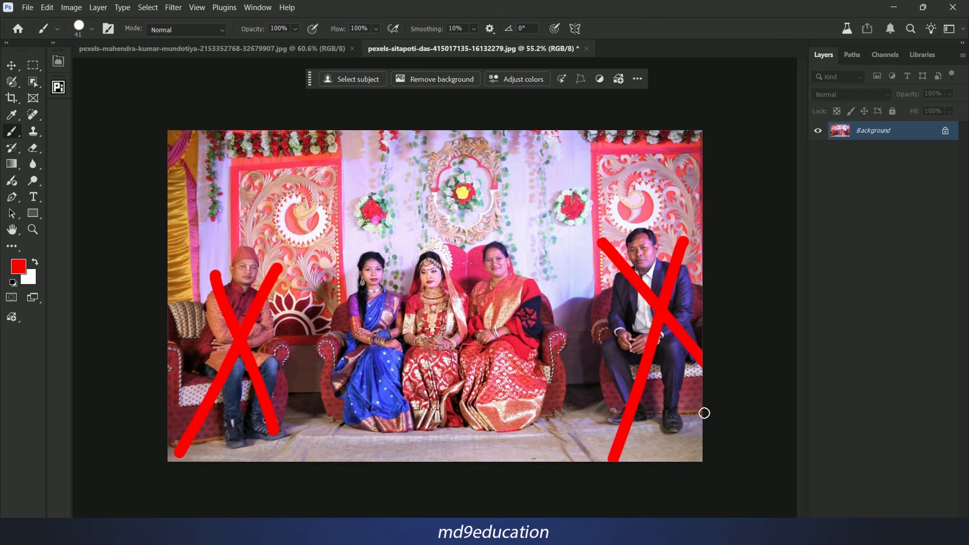
In the indoor ceremony photo, paint a red cross over the woman in yellow sitting by the wall
click(202, 50)
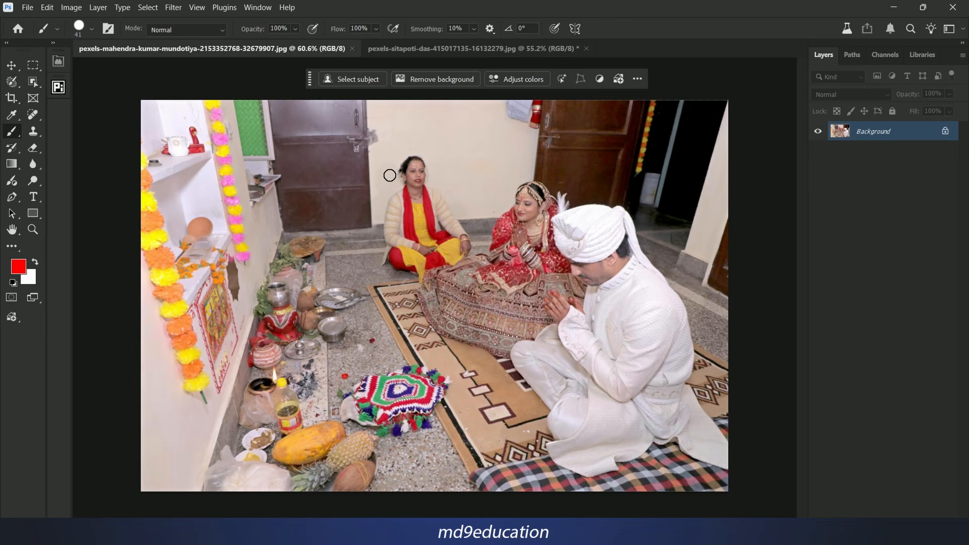
drag(389, 170, 446, 256)
drag(459, 166, 382, 286)
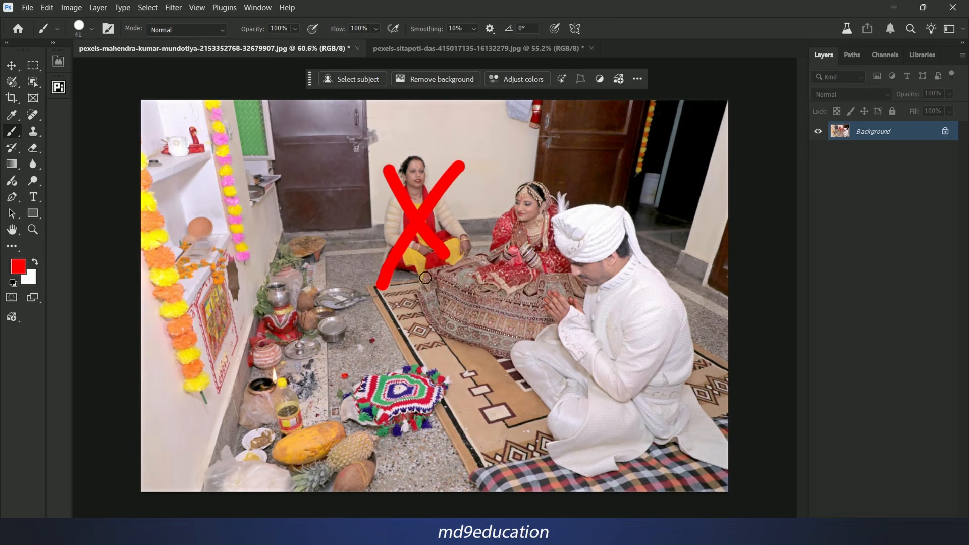
Run Generative Fill on the entire wedding stage photo with the prompt "remove people crossed red", using the Gemini 2.5 (Nano Banana) model
click(457, 48)
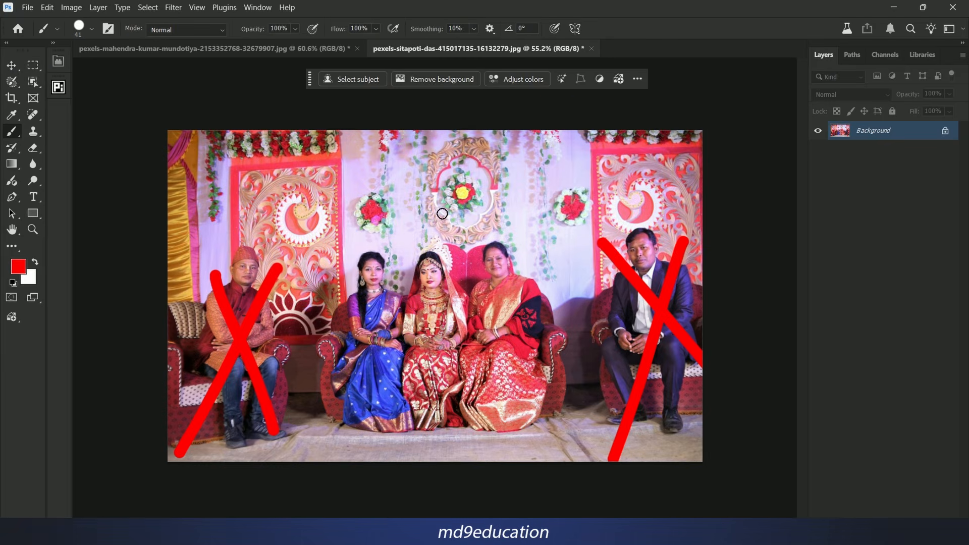
scroll(443, 210, up, 1)
key(ctrl+a)
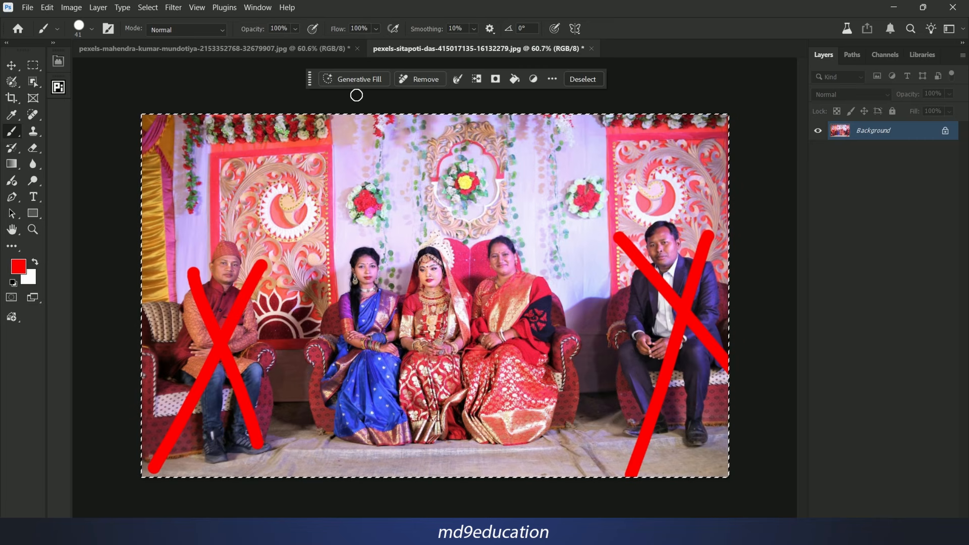
click(362, 80)
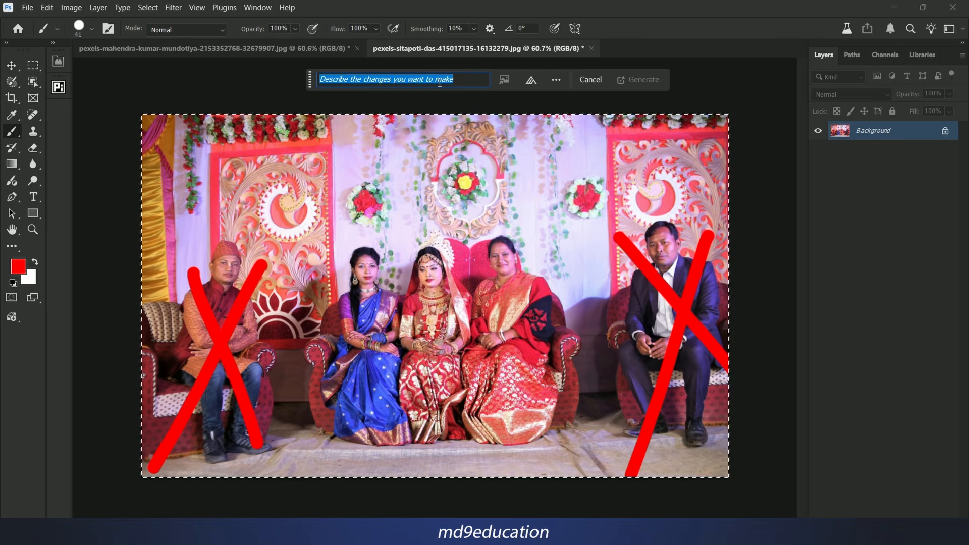
text(remove people crossed red)
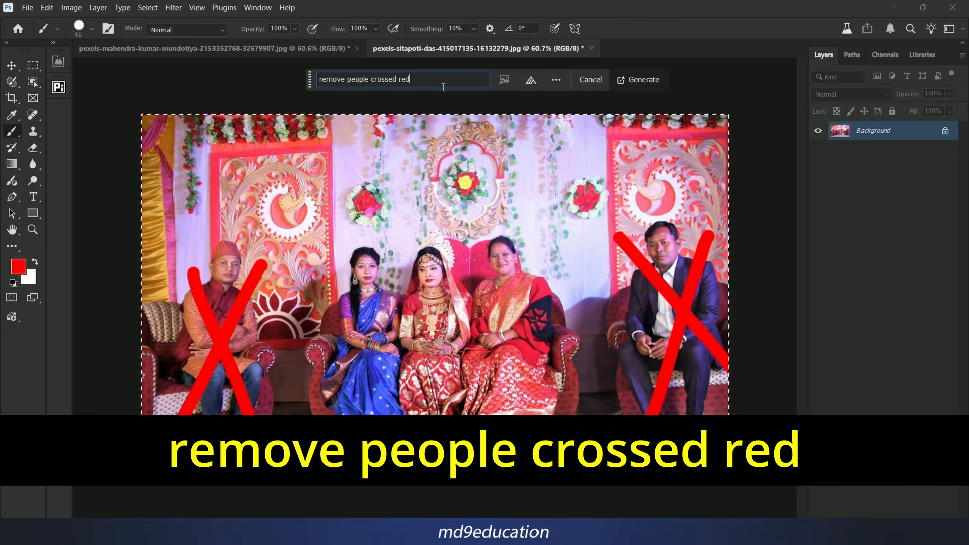
click(531, 80)
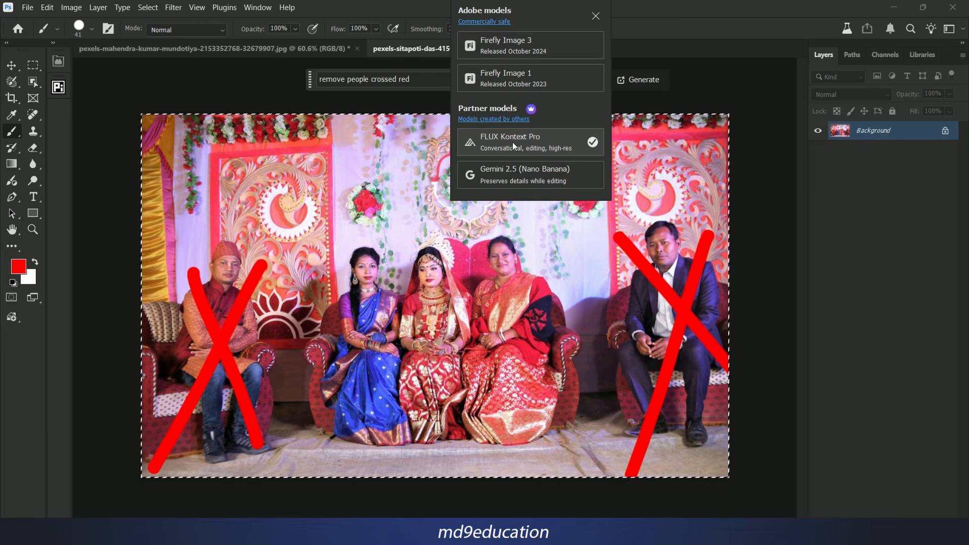
click(541, 176)
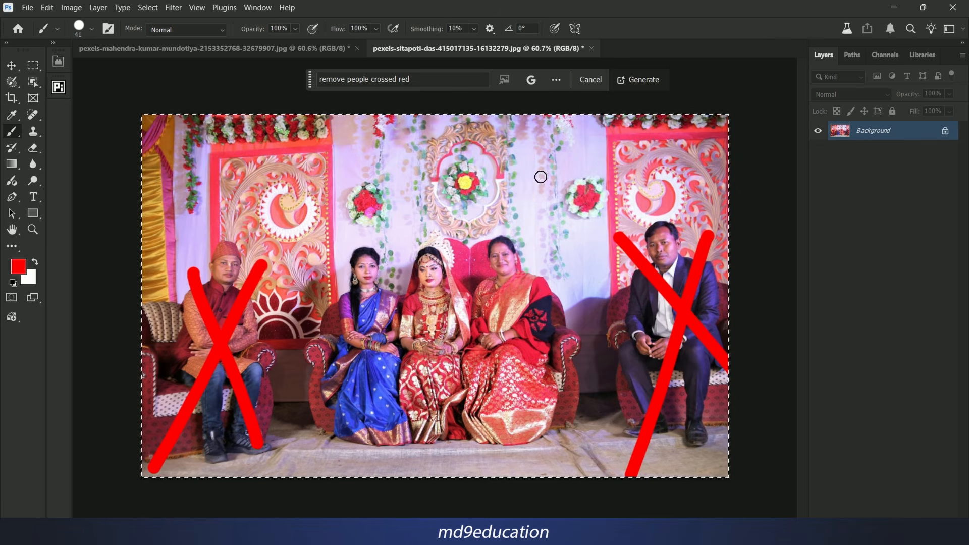
click(656, 82)
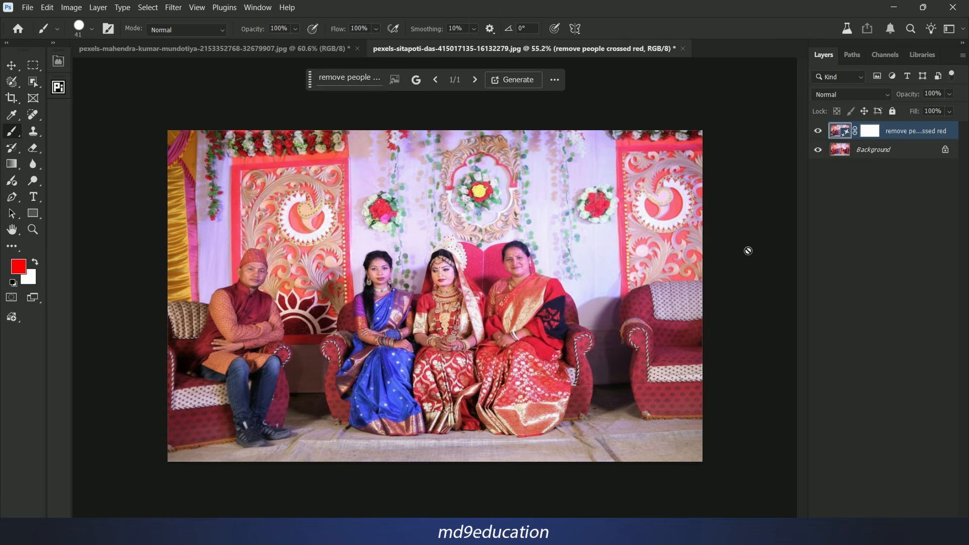
Stamp all visible layers into a new top layer and paint a 29 px red cross over the remaining seated man
click(818, 131)
click(818, 131)
key(ctrl+alt+shift+e)
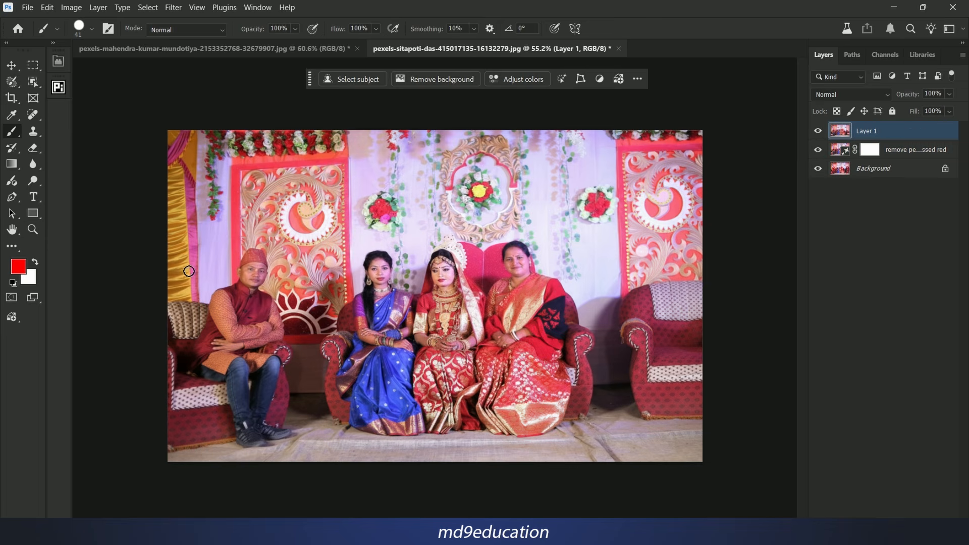
drag(187, 262, 322, 457)
drag(281, 244, 185, 459)
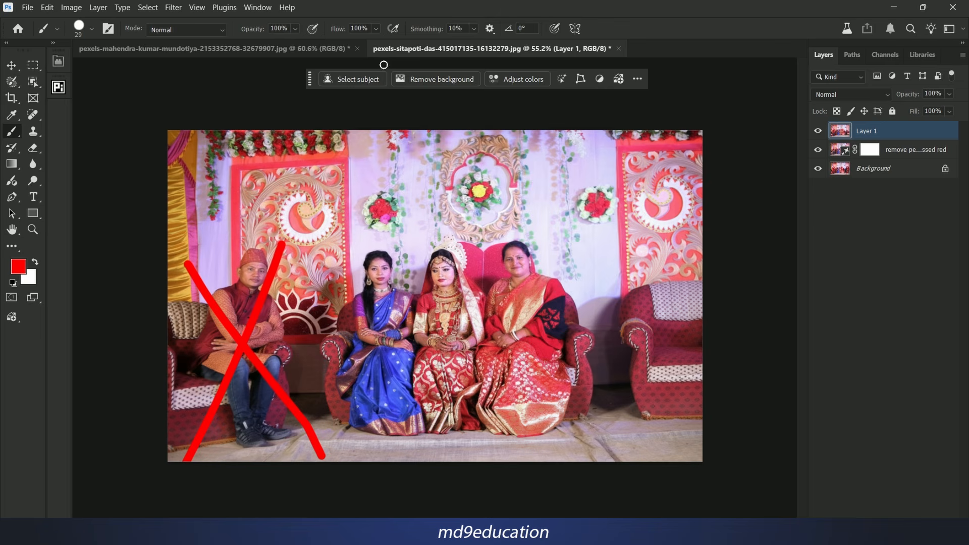
Select the whole stamped layer and generate a second fill with the prompt "remove people crossed red"
key(ctrl+a)
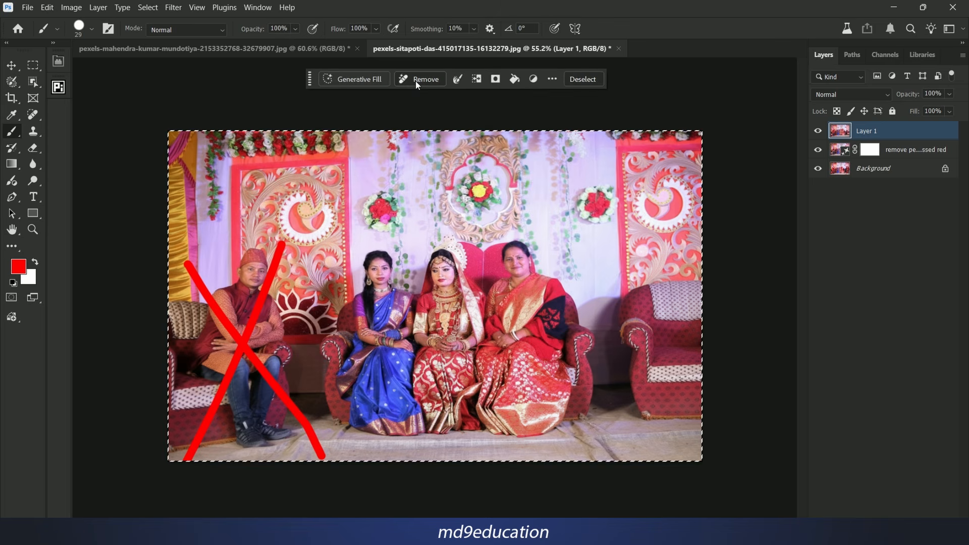
click(386, 79)
text(remove people crossed red)
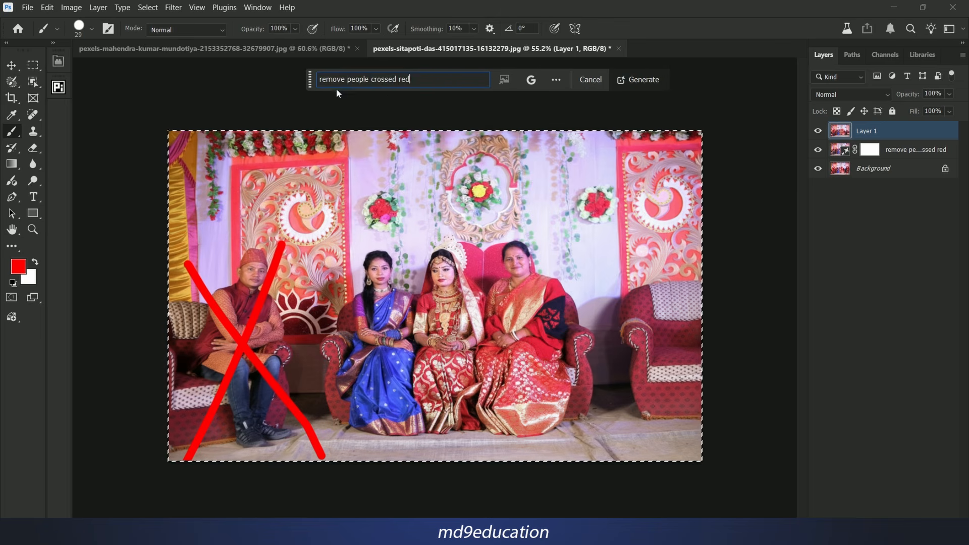
click(638, 79)
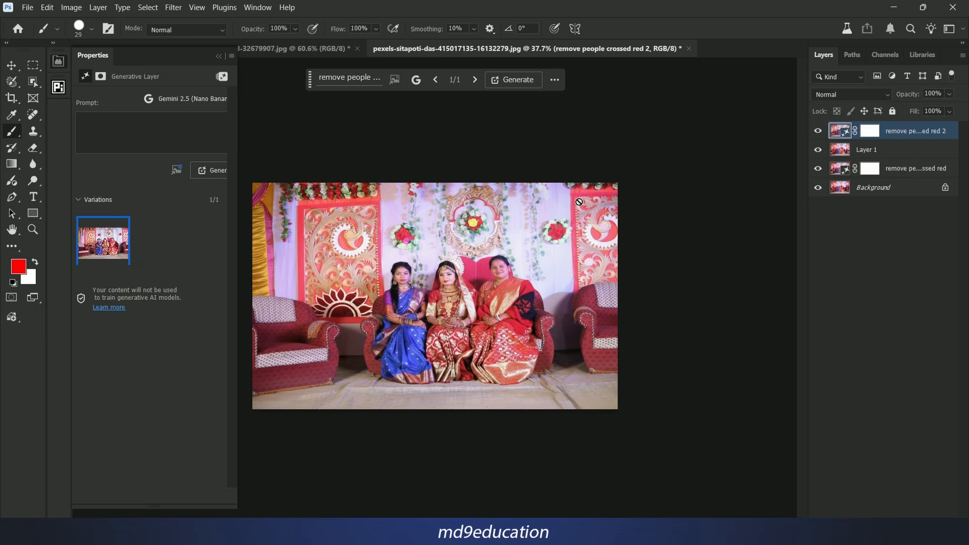
key(ctrl+plus)
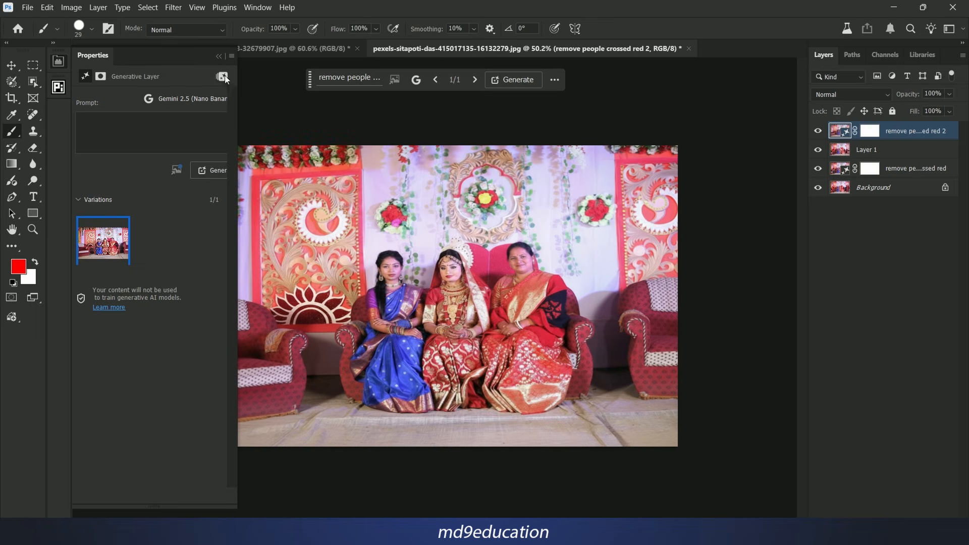
click(220, 56)
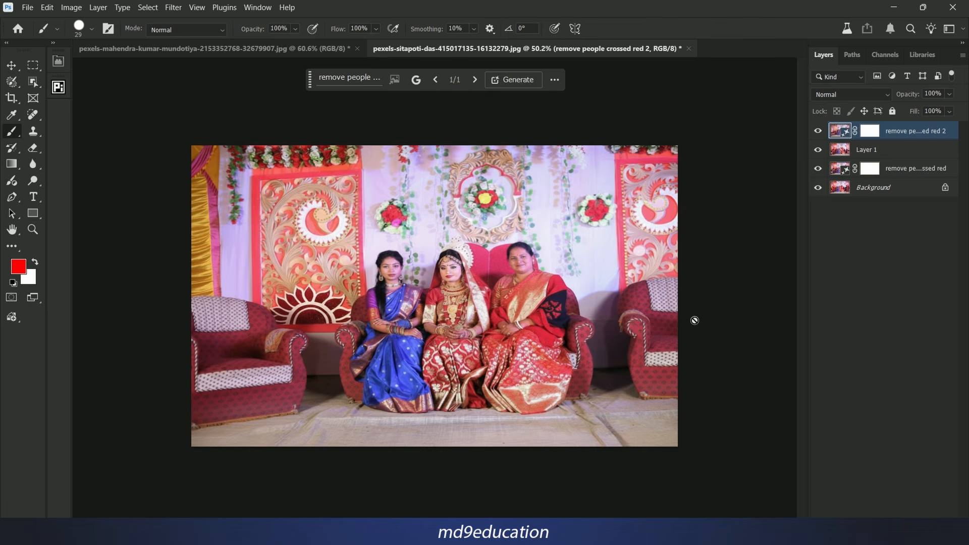
In the indoor ceremony photo, select the whole image and run Generative Fill with the prompt "remove people crossed red"
click(269, 49)
key(ctrl+a)
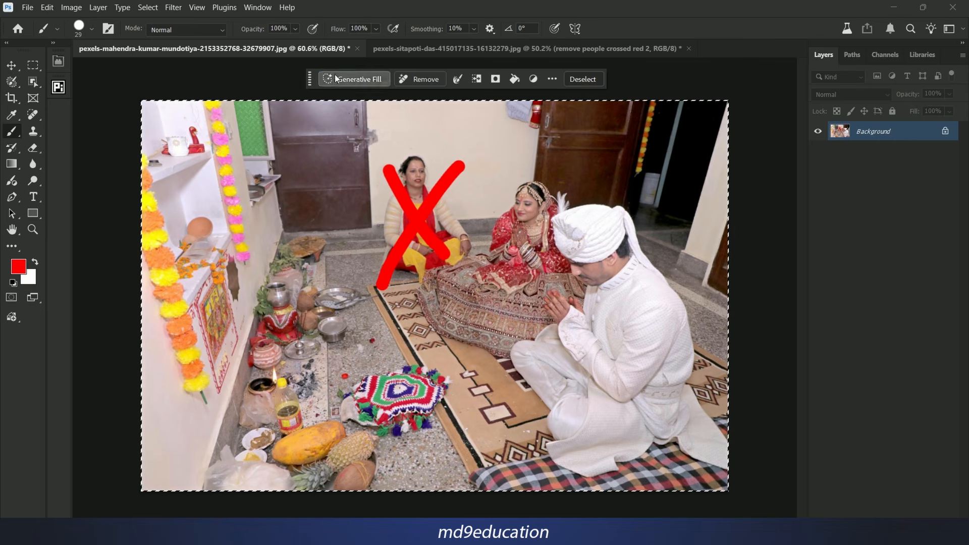
click(335, 76)
text(remove people crossed red)
click(639, 80)
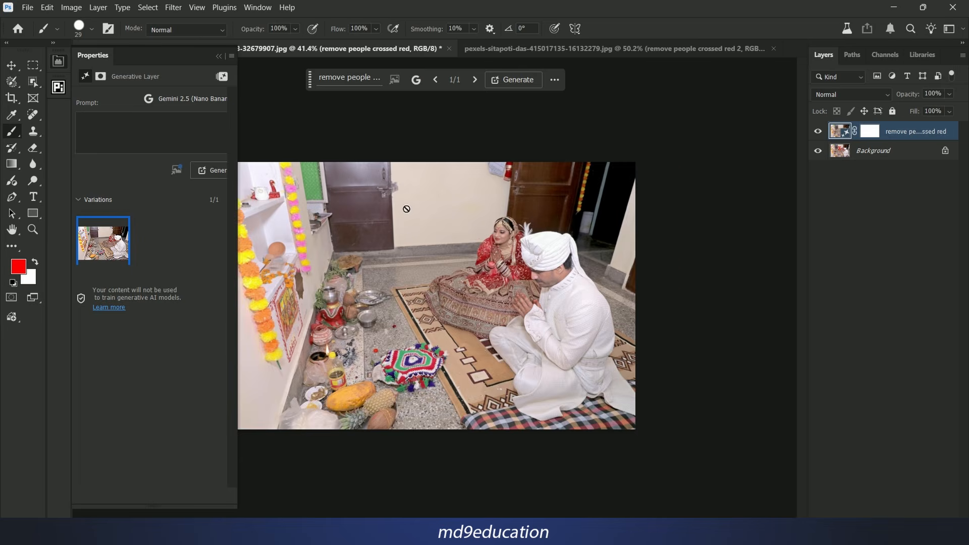
key(ctrl+plus)
key(ctrl+plus)
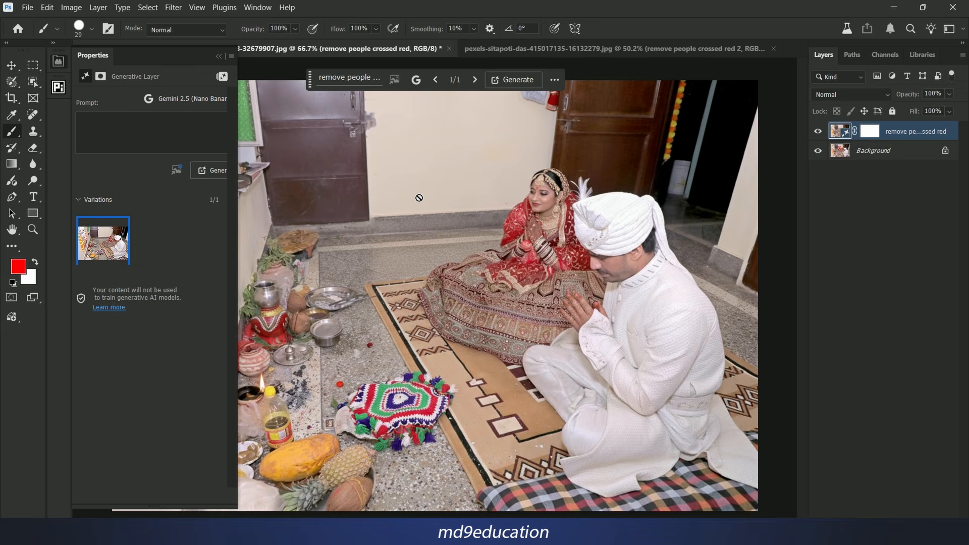
key(ctrl+minus)
key(ctrl+minus)
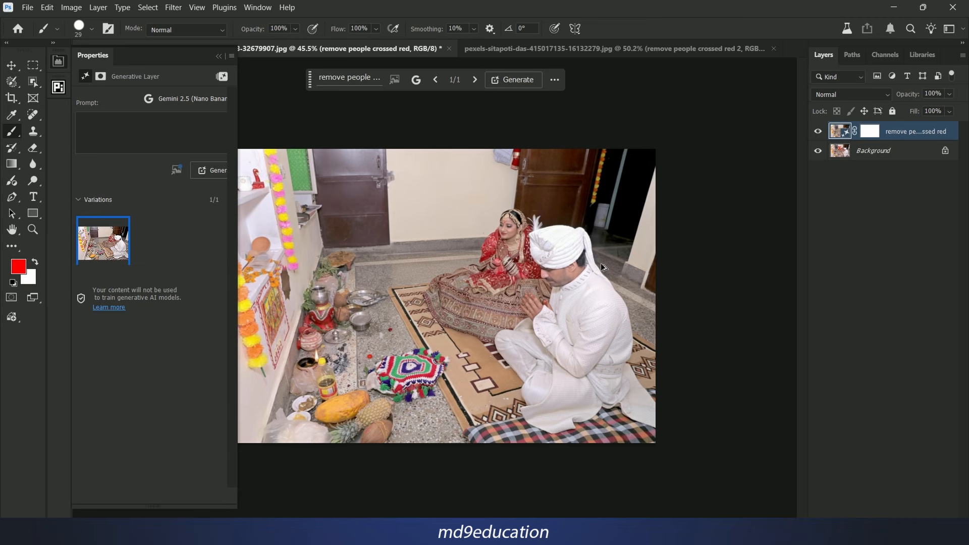
Close all open documents without saving, applying that choice to all of them
key(ctrl+alt+w)
click(404, 232)
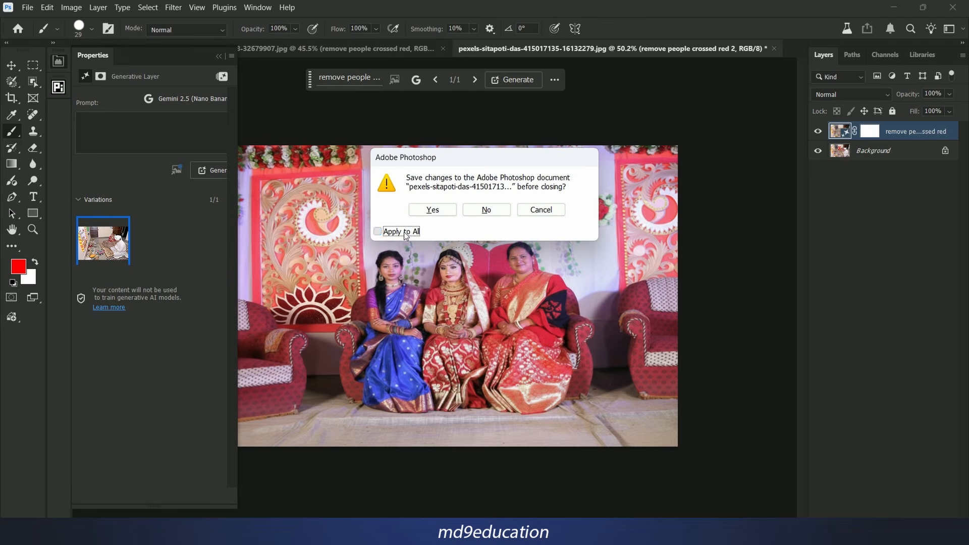
click(492, 210)
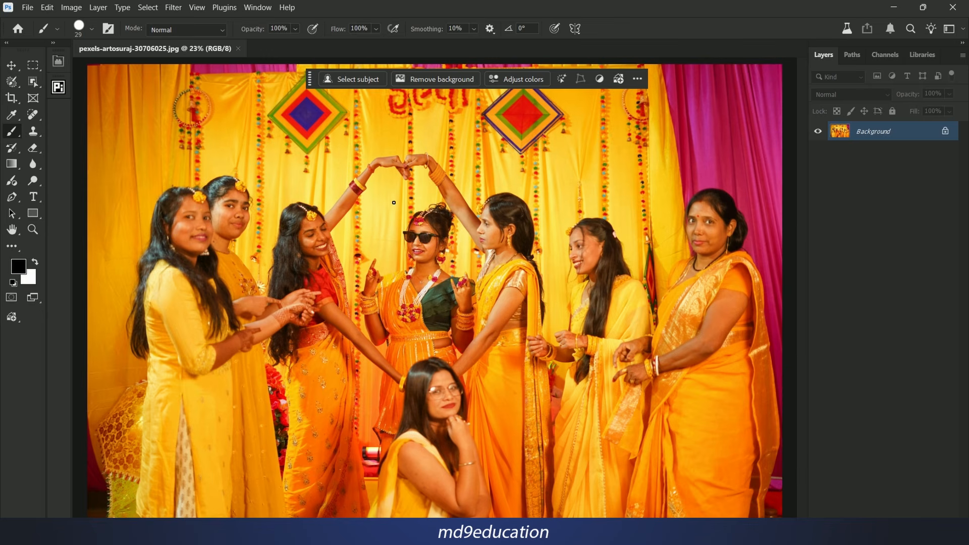
Examine the sharpness of the standing women and the kneeling woman up close, ending on the full photo
scroll(393, 203, up, 2)
mouse_move(595, 297)
mouse_down()
mouse_move(515, 260)
mouse_move(367, 248)
mouse_move(513, 253)
mouse_up()
mouse_move(203, 253)
mouse_down()
mouse_move(274, 247)
mouse_move(391, 261)
mouse_up()
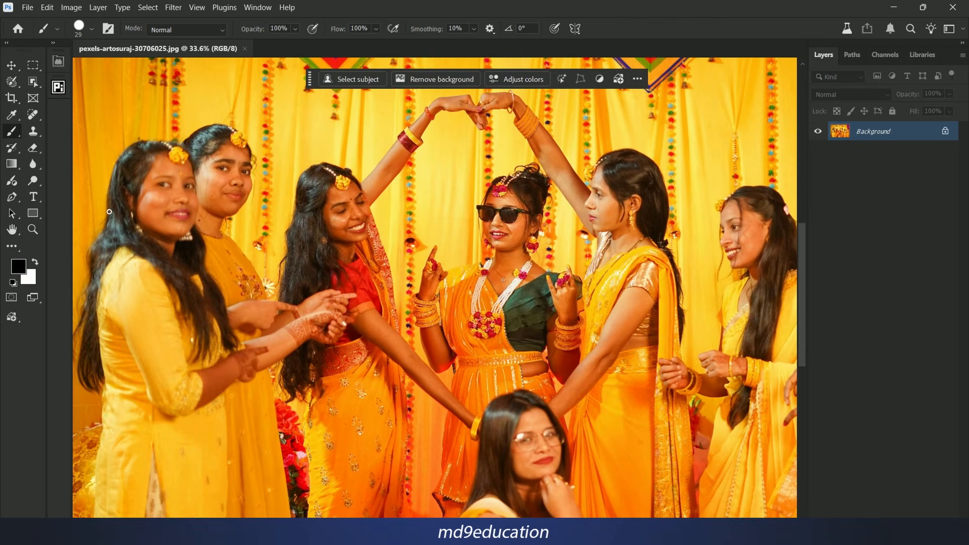
drag(568, 267, 529, 152)
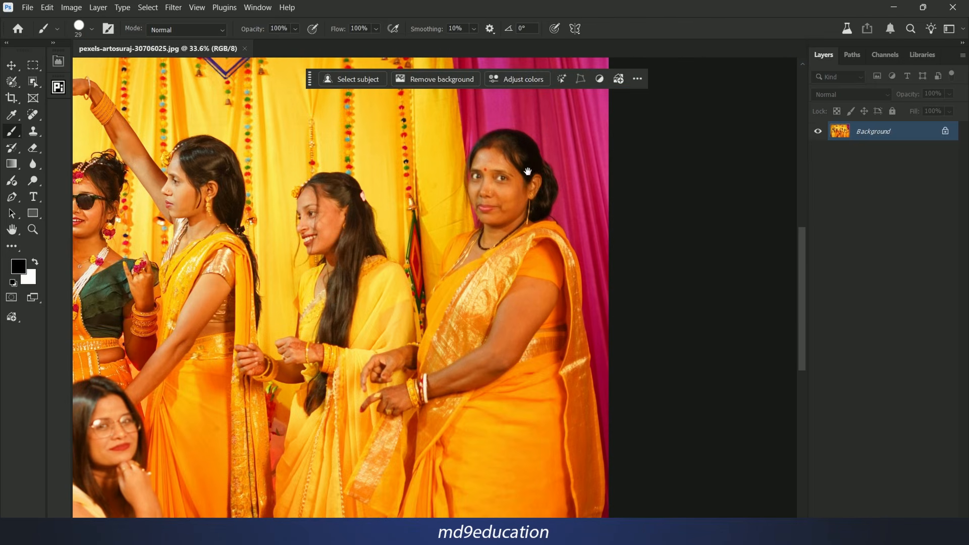
drag(434, 313, 738, 241)
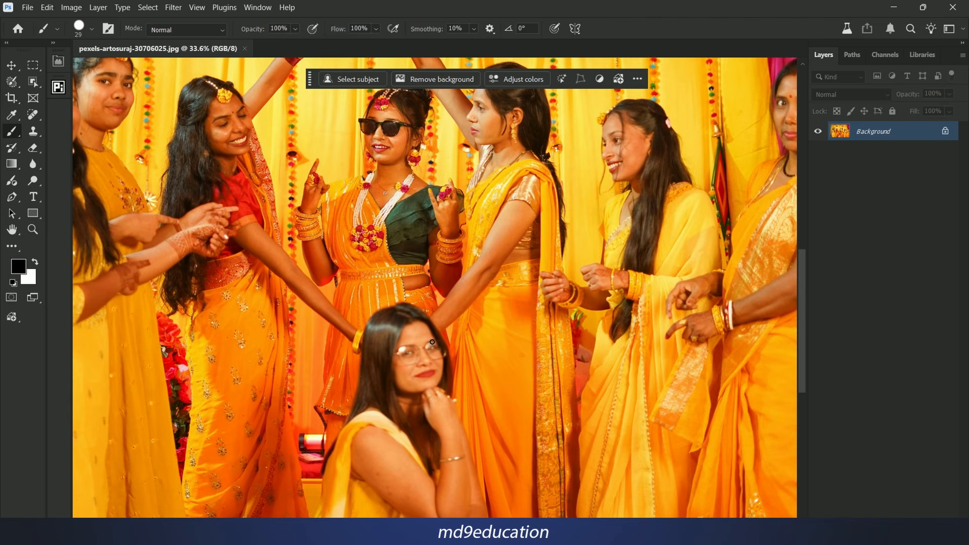
scroll(416, 343, up, 2)
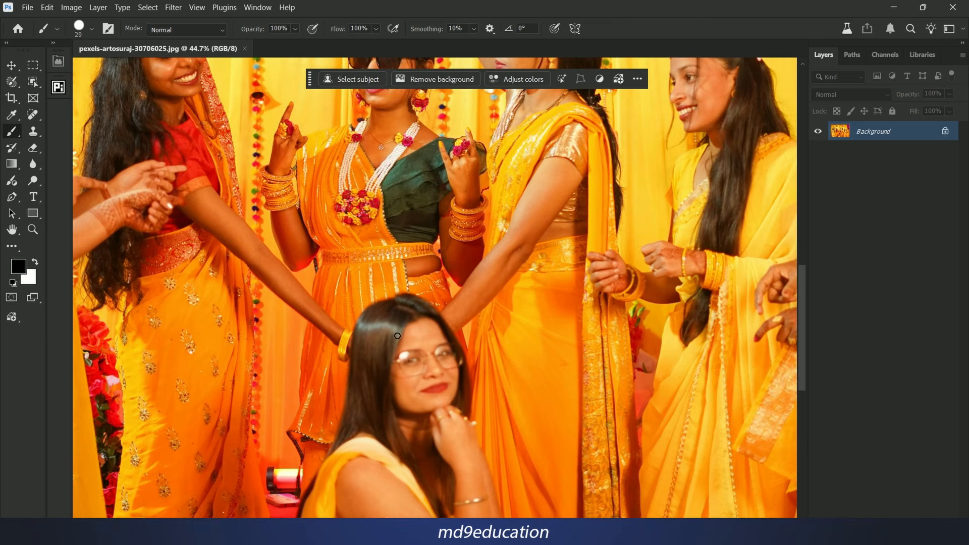
drag(504, 406, 501, 351)
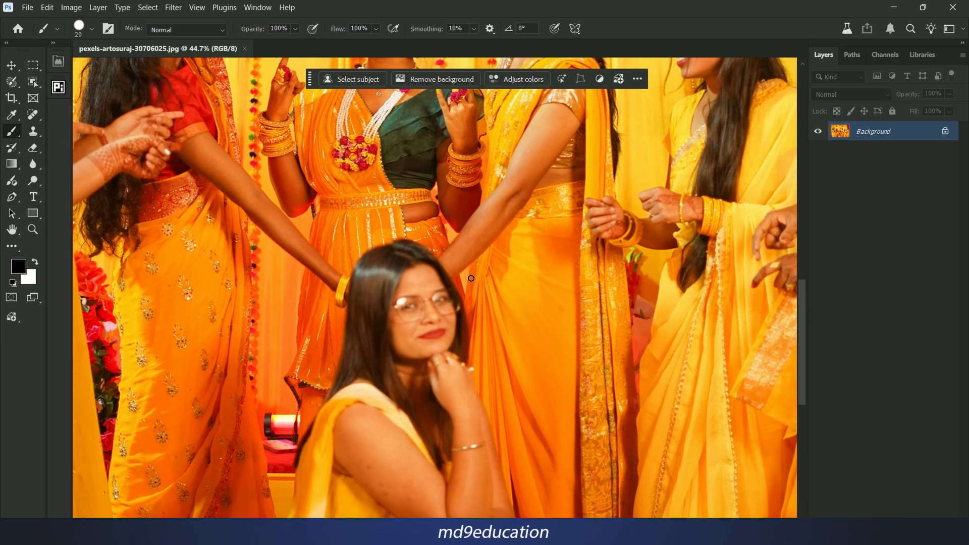
scroll(475, 222, down, 4)
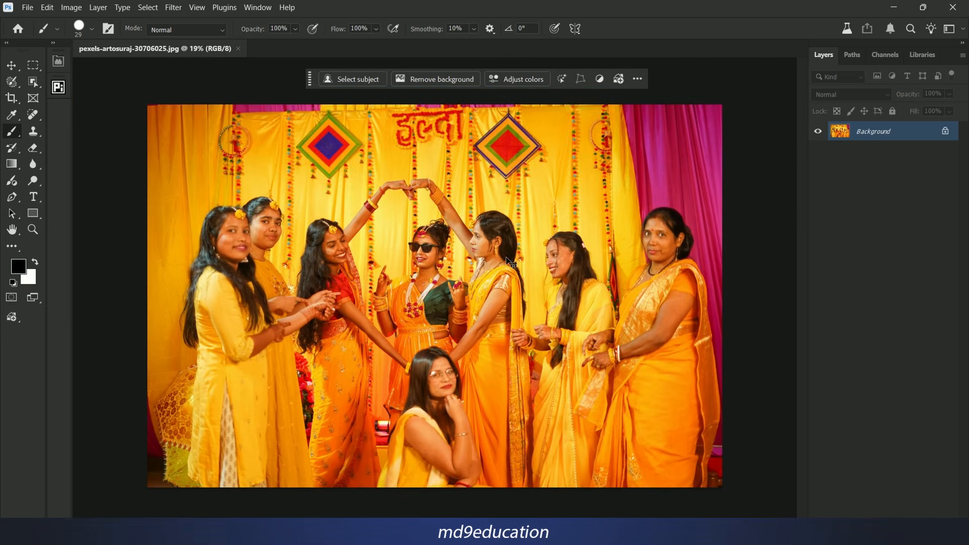
key(ctrl+0)
key(m)
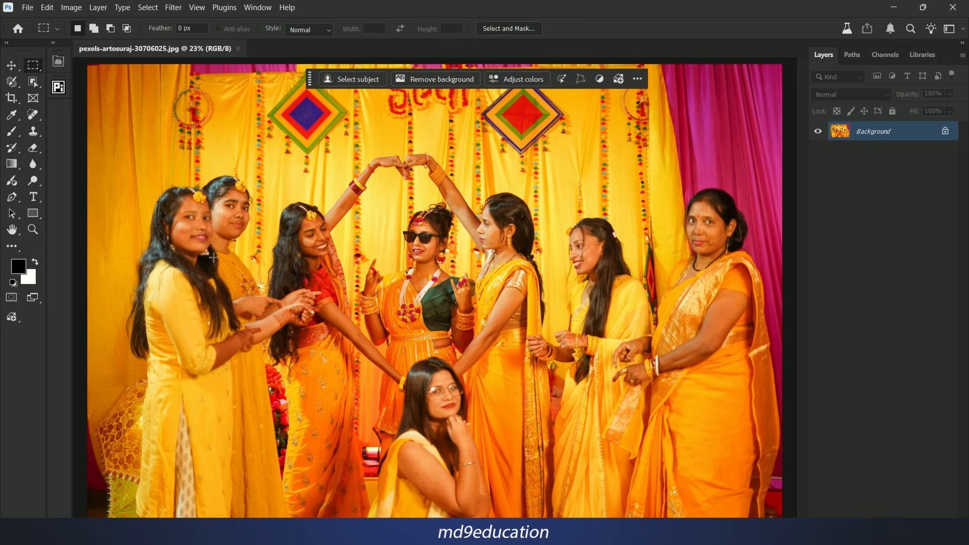
drag(385, 359, 491, 470)
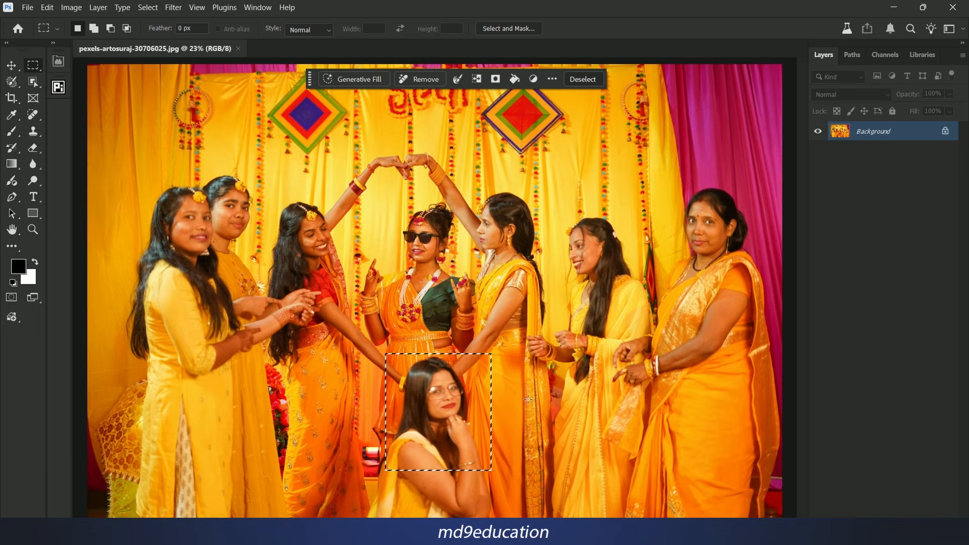
click(453, 317)
Set the rectangular marquee to a fixed size of 1024 by 1024 px and place it over the kneeling woman's head and shoulders
scroll(453, 317, up, 2)
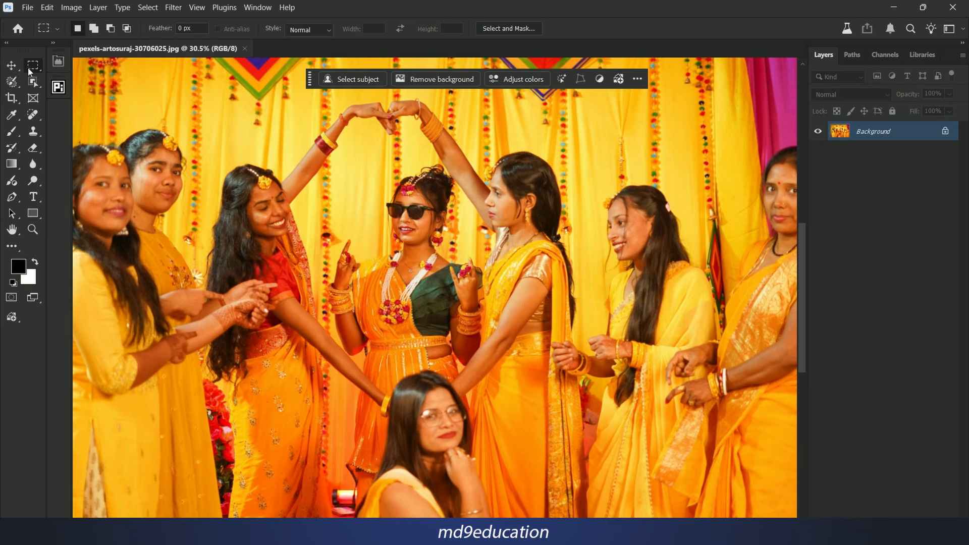
click(324, 30)
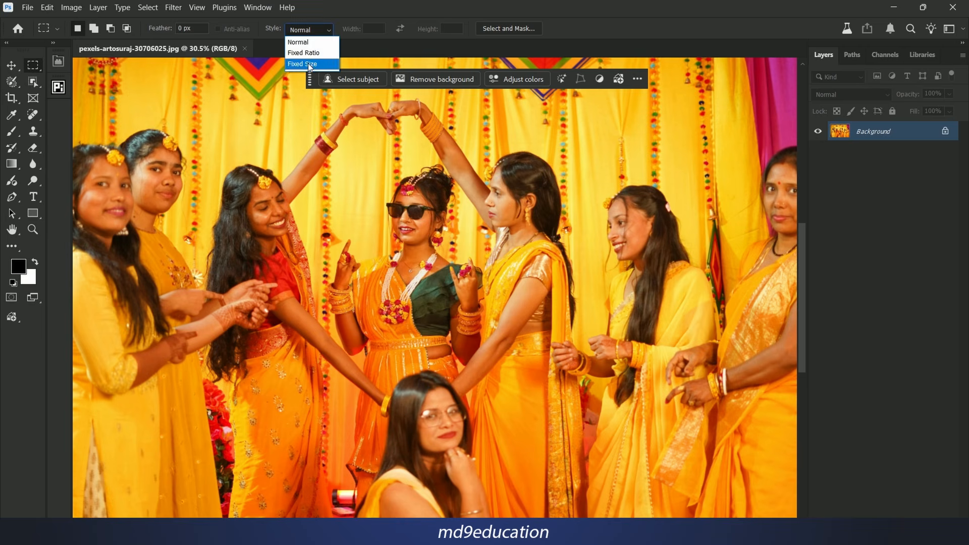
click(310, 65)
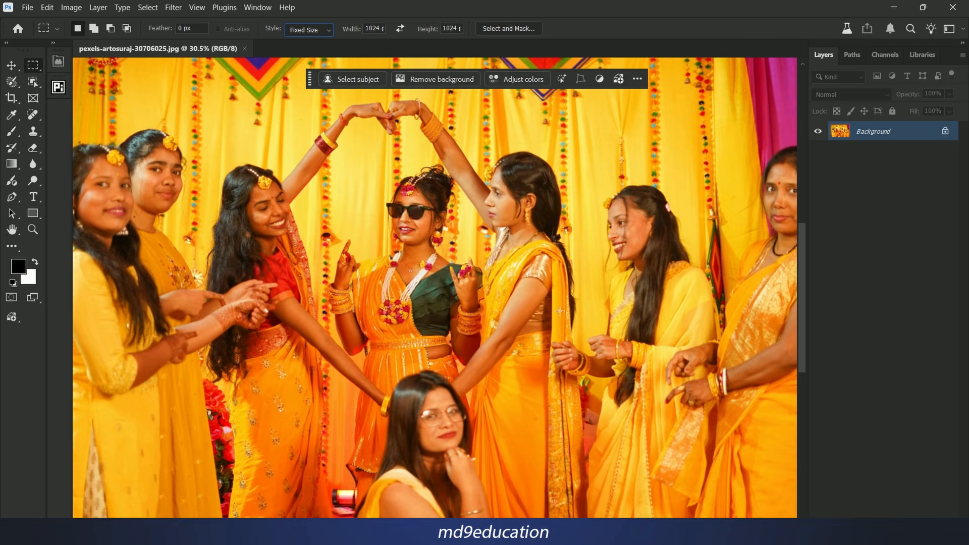
drag(381, 384, 351, 364)
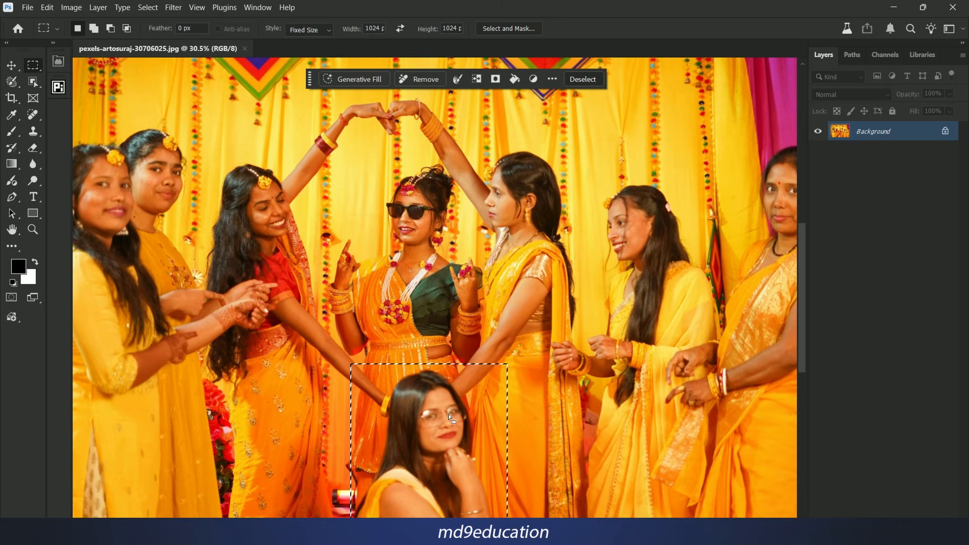
scroll(441, 434, up, 5)
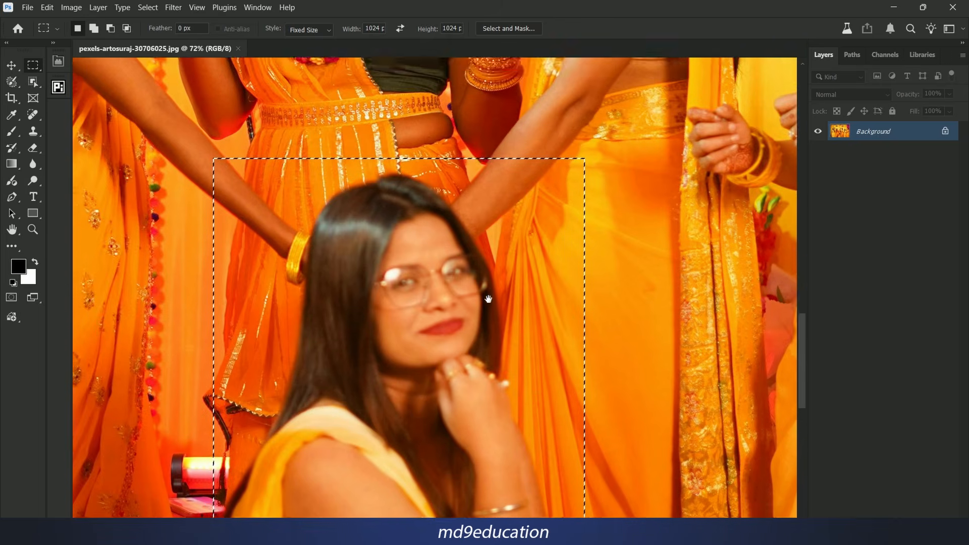
drag(488, 299, 541, 265)
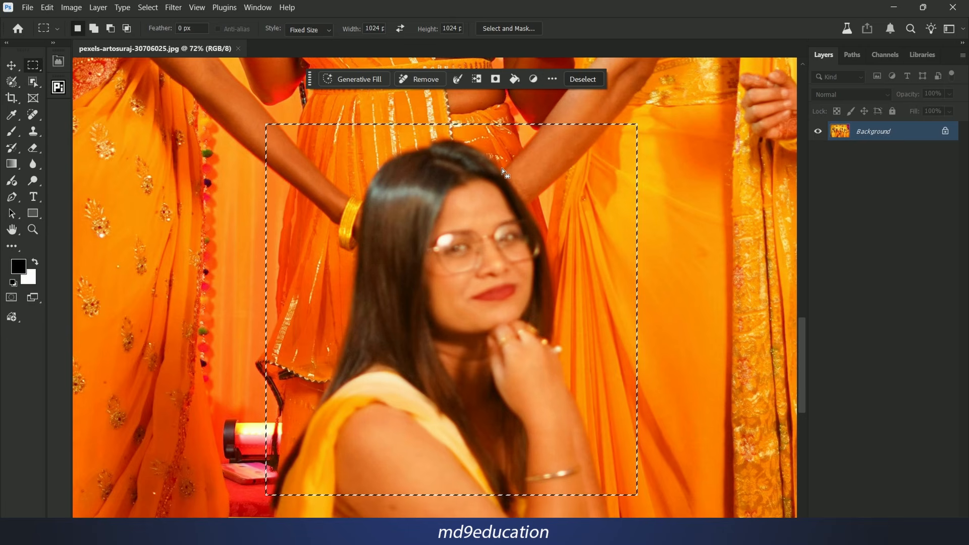
Try Generative Fill with Gemini 2.5 (Nano Banana) and the prompt "Bring back the details and sharpen it", compare the result, and delete the generated layer
click(350, 80)
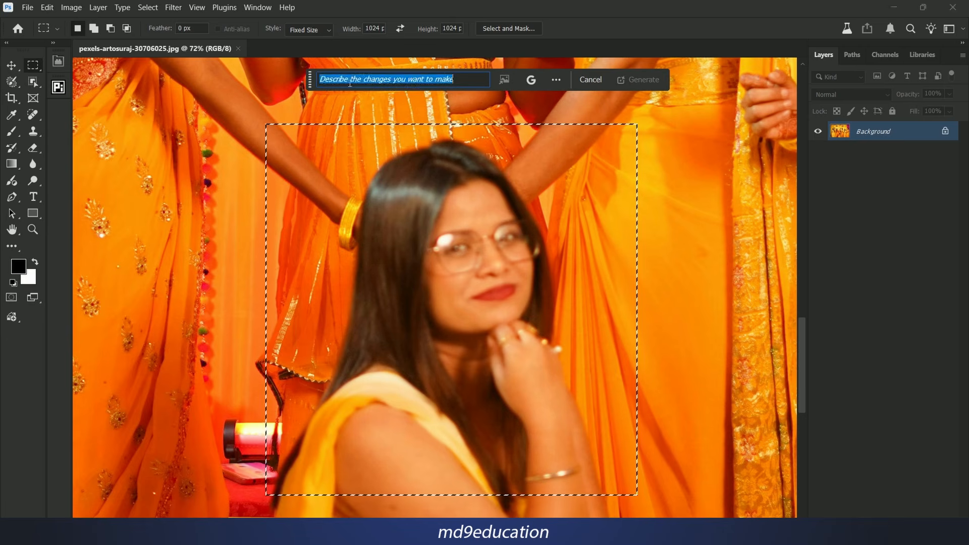
text(Bring back the details and sharpen it)
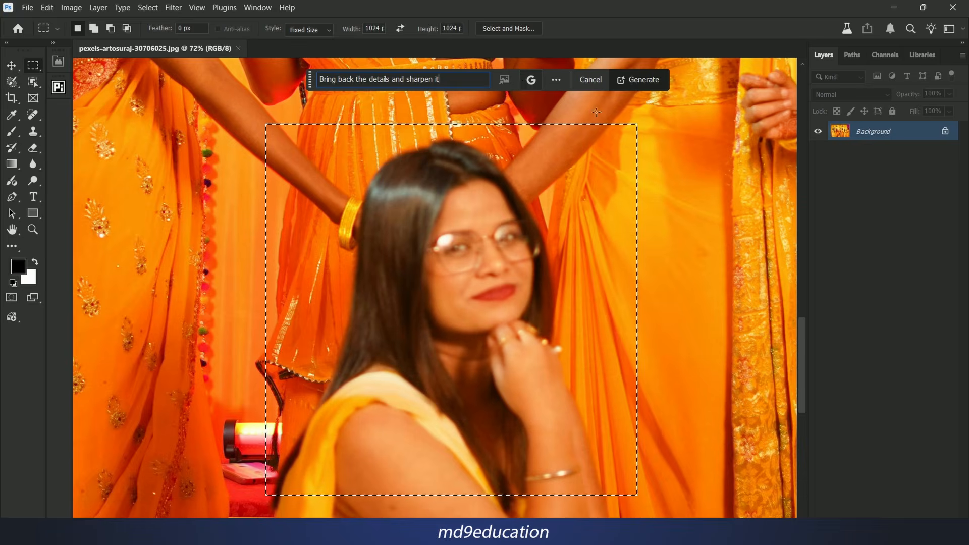
click(651, 87)
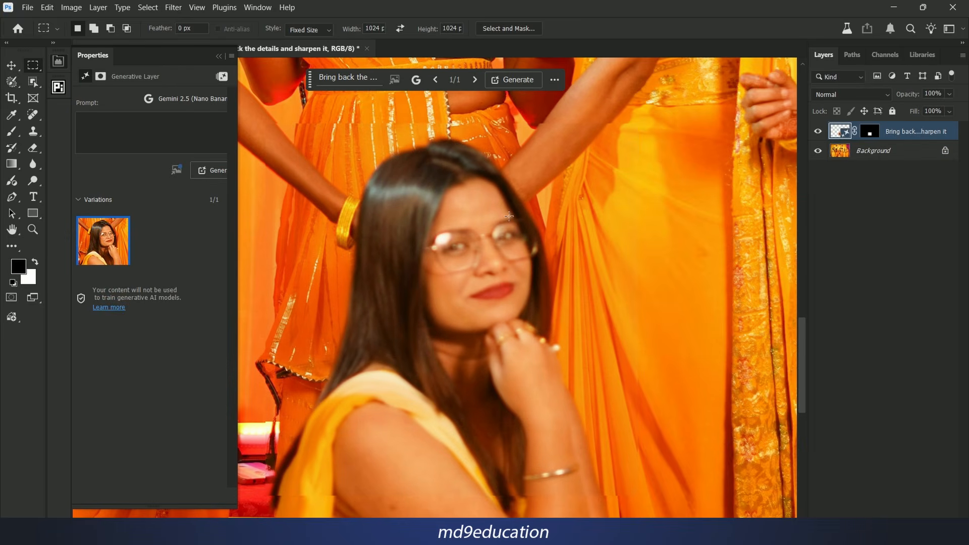
click(819, 133)
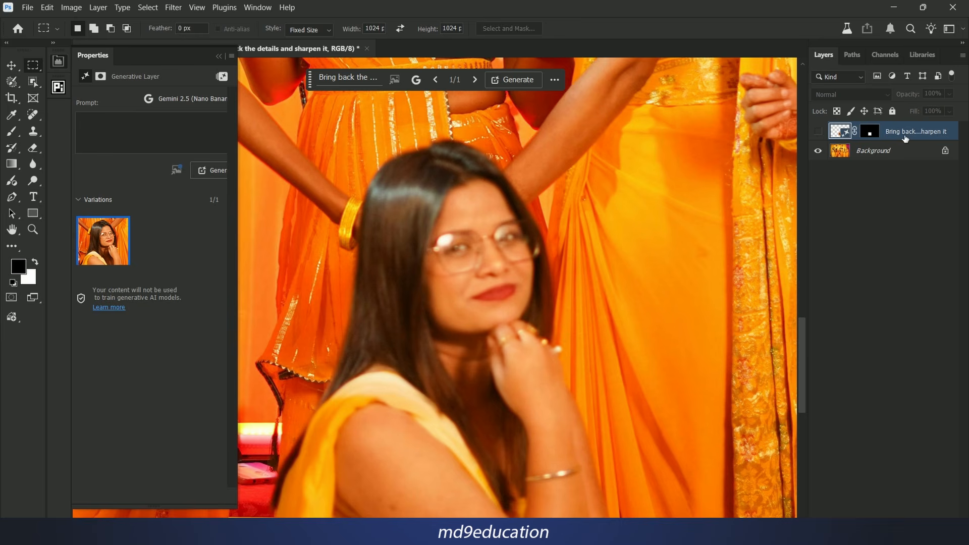
drag(909, 133, 948, 527)
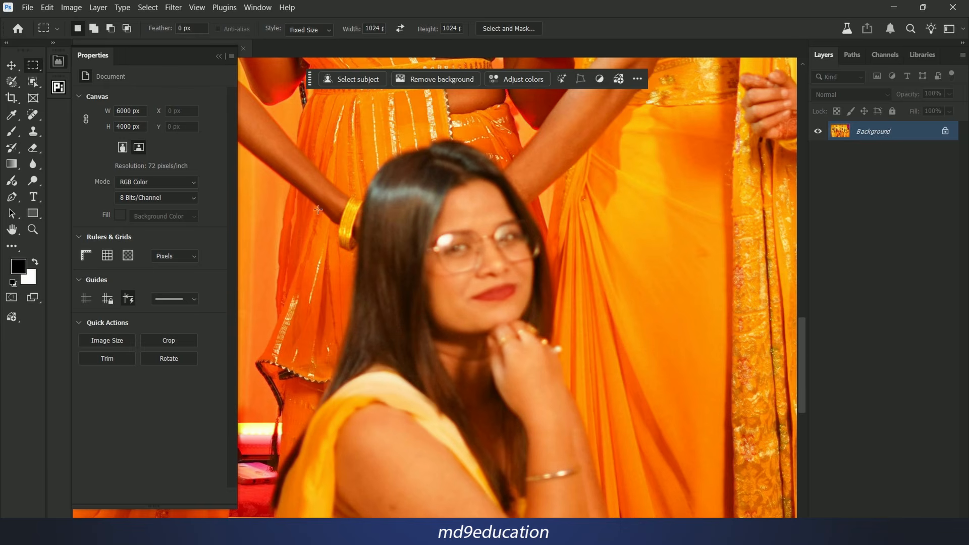
Reselect the kneeling woman with the 1024 px square and run Generative Fill with FLUX Kontext and the prompt "Bring back the details and sharpen it"
drag(327, 147, 259, 107)
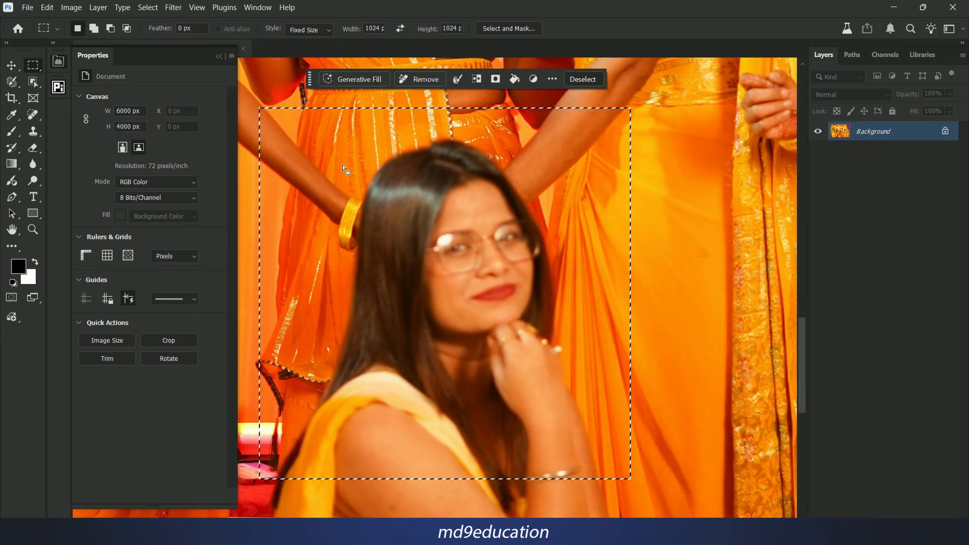
click(352, 79)
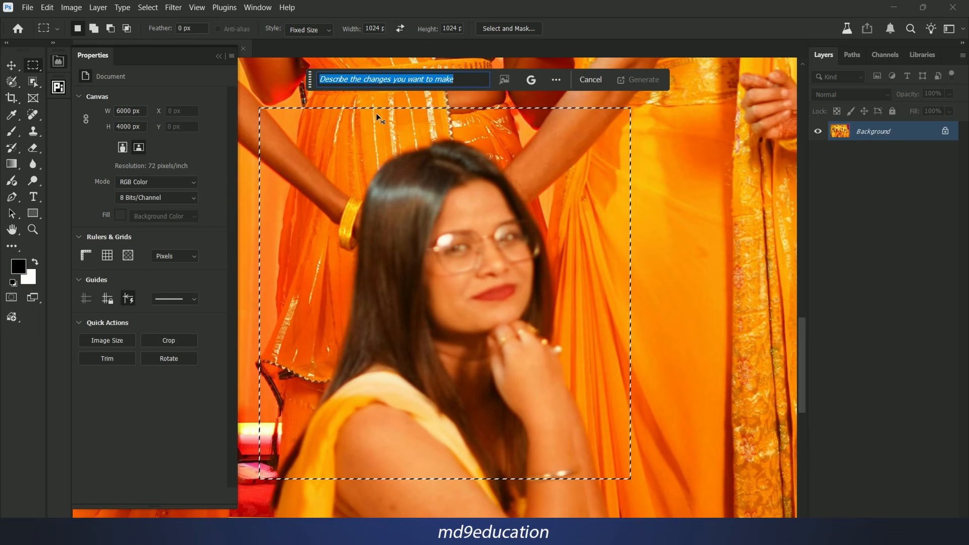
text(Bring back the details and sharpen it)
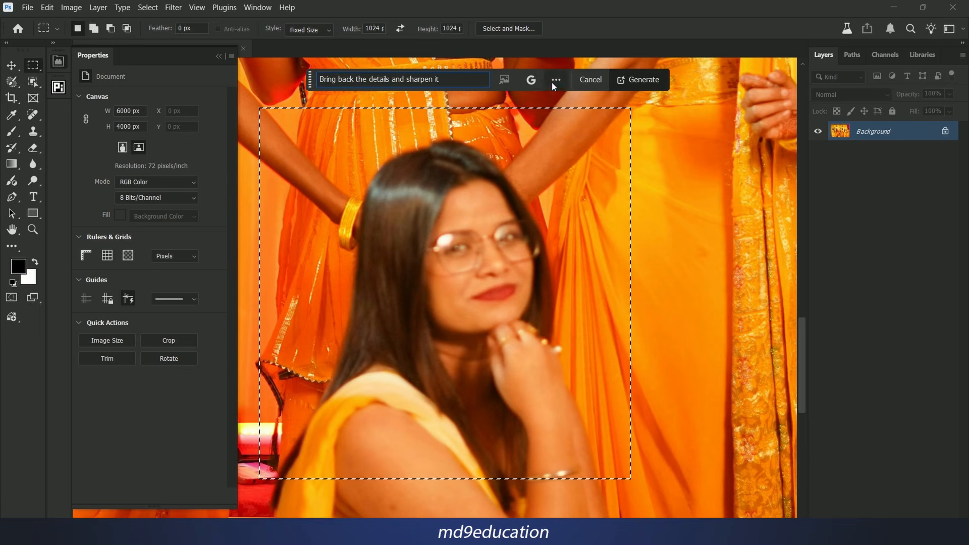
click(531, 80)
click(547, 143)
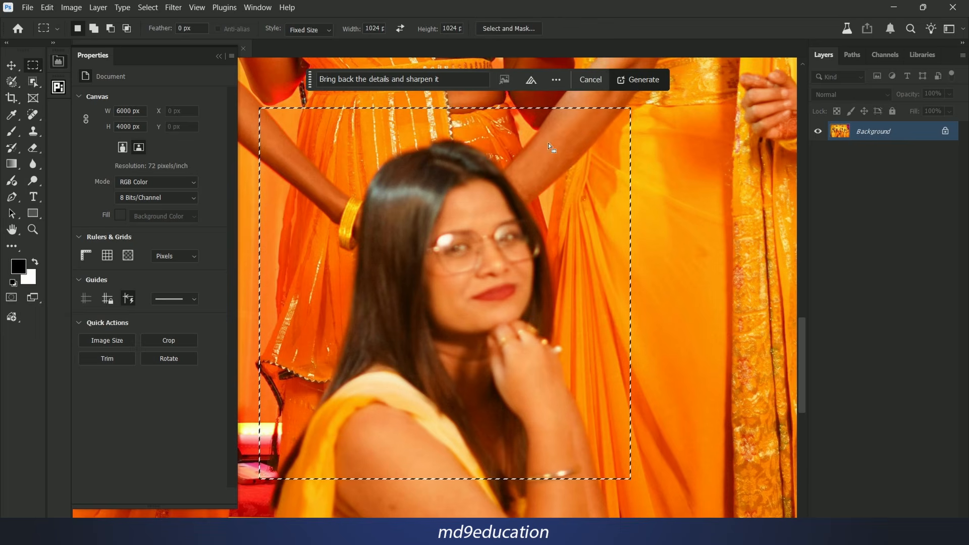
click(653, 80)
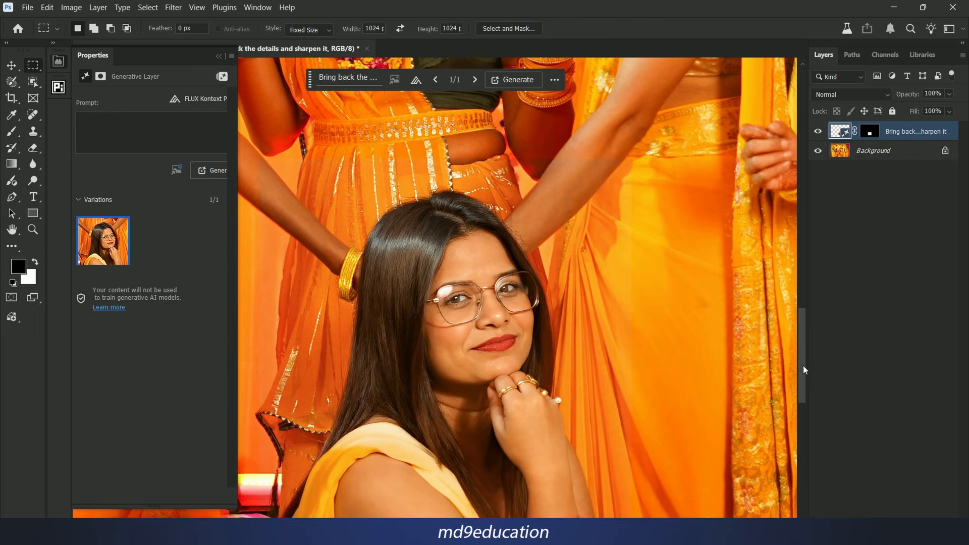
Inspect the generated area on the kneeling woman's face, hair and hand, and its borders across her arm and the background
scroll(580, 262, down, 5)
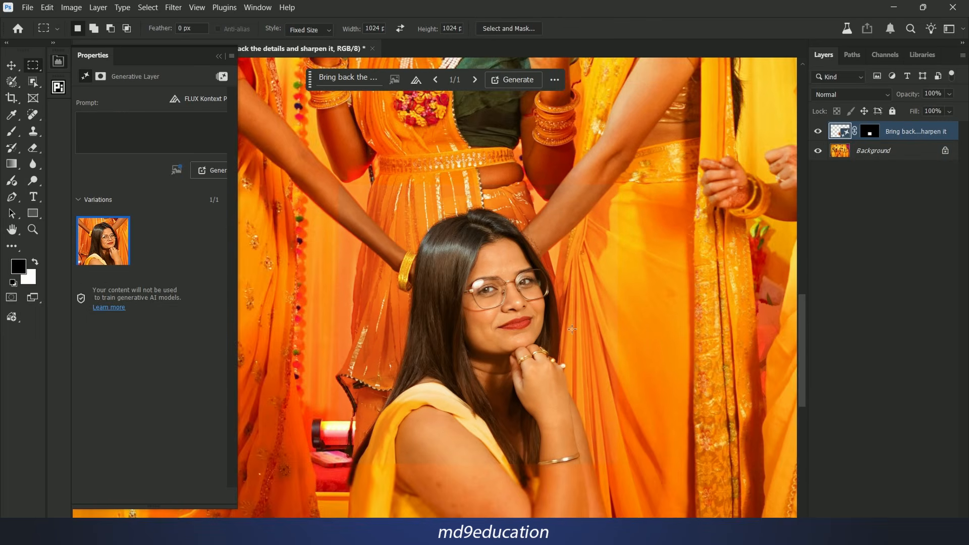
scroll(539, 299, up, 5)
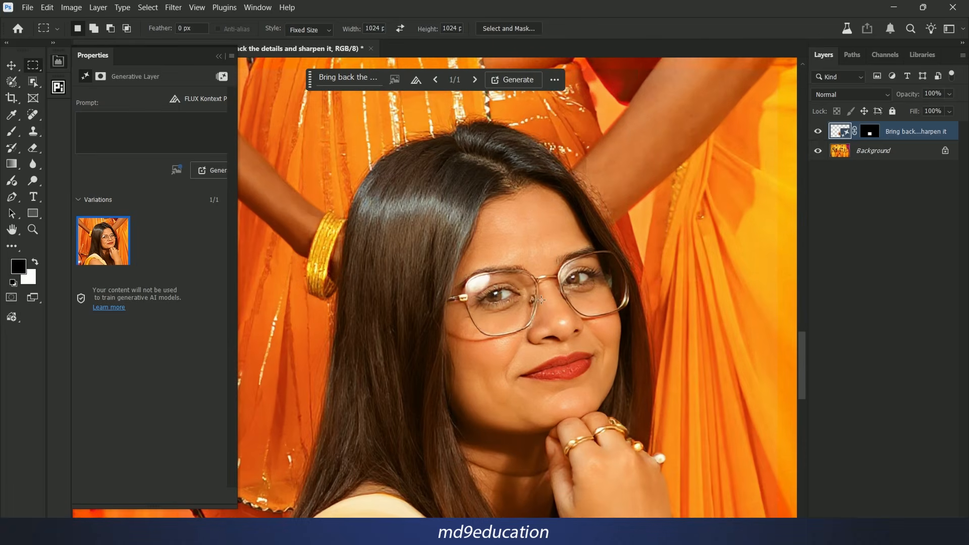
scroll(541, 300, down, 5)
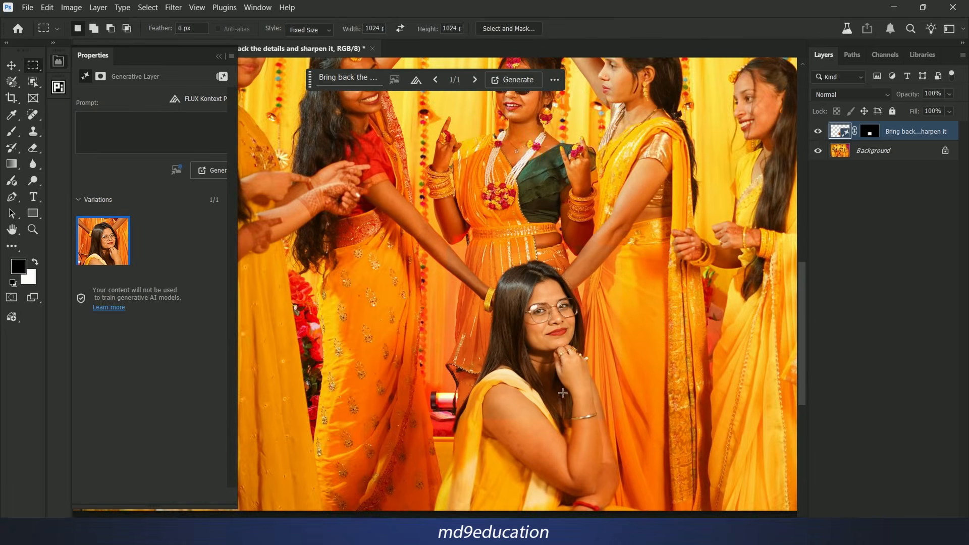
scroll(563, 393, up, 5)
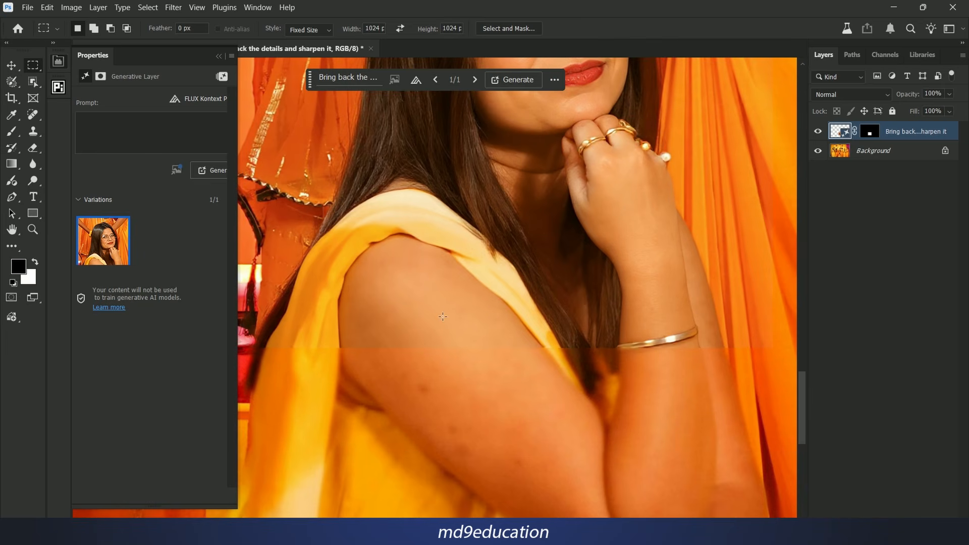
scroll(567, 239, down, 2)
drag(568, 239, 540, 364)
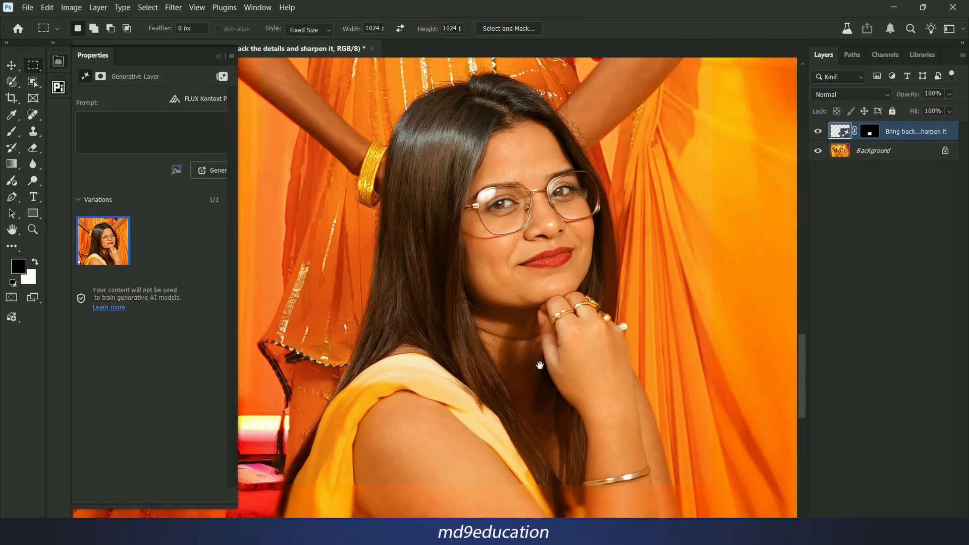
scroll(551, 314, down, 1)
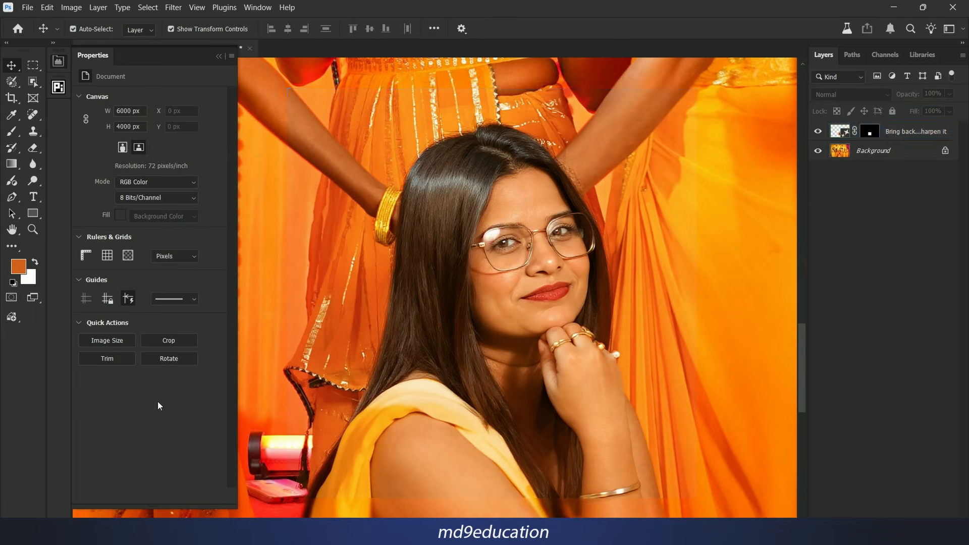
Target the generative layer's mask and set up a black 425 px soft brush with 0% hardness
click(871, 134)
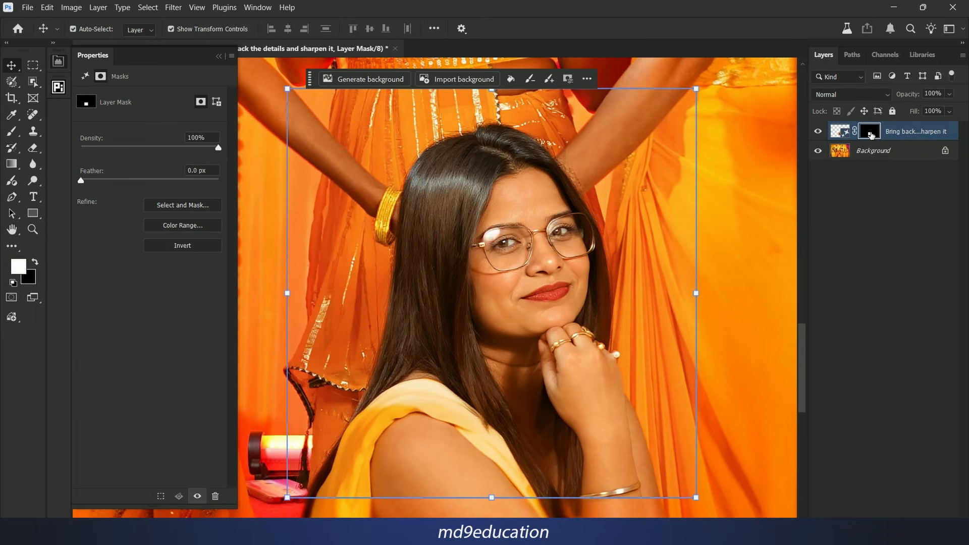
key(b)
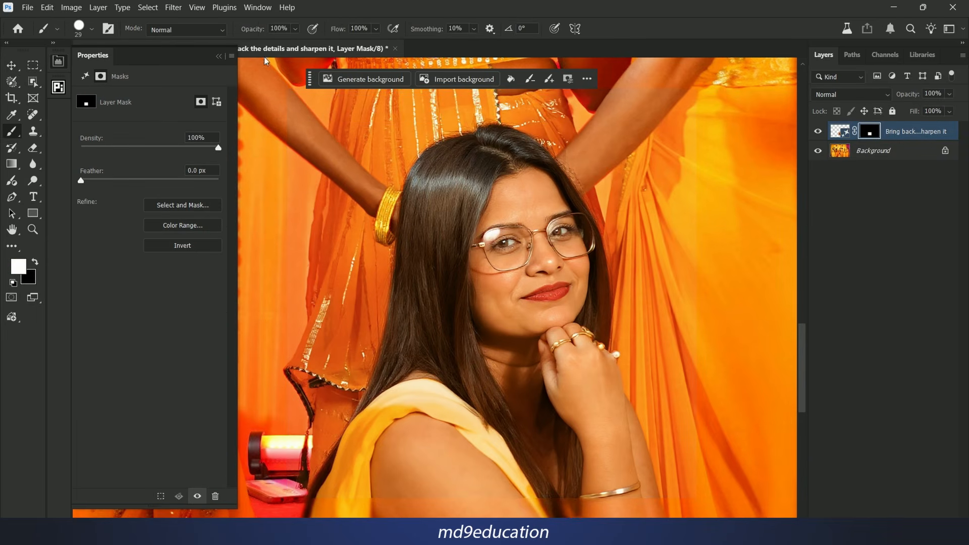
right_click(487, 368)
mouse_move(593, 374)
mouse_down()
mouse_move(448, 373)
mouse_move(551, 376)
mouse_up()
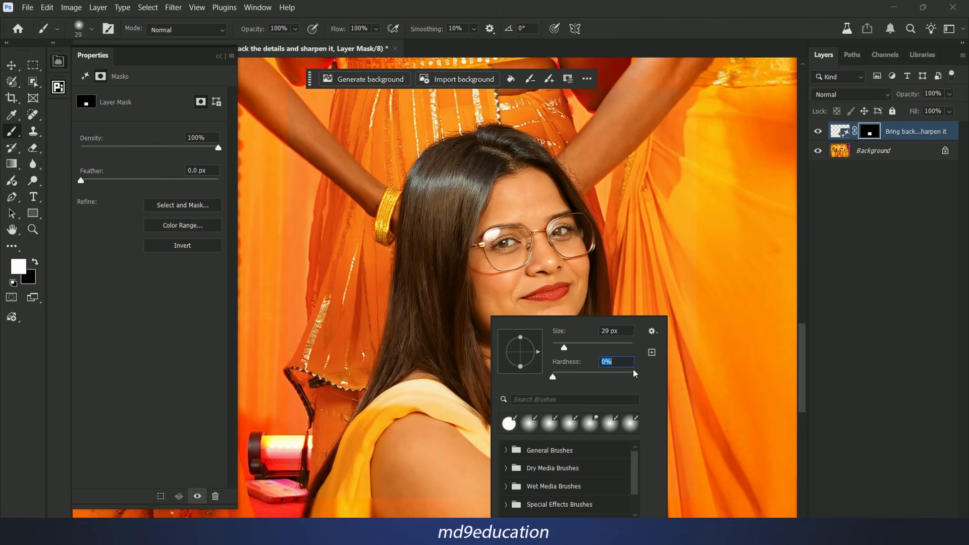
key(Return)
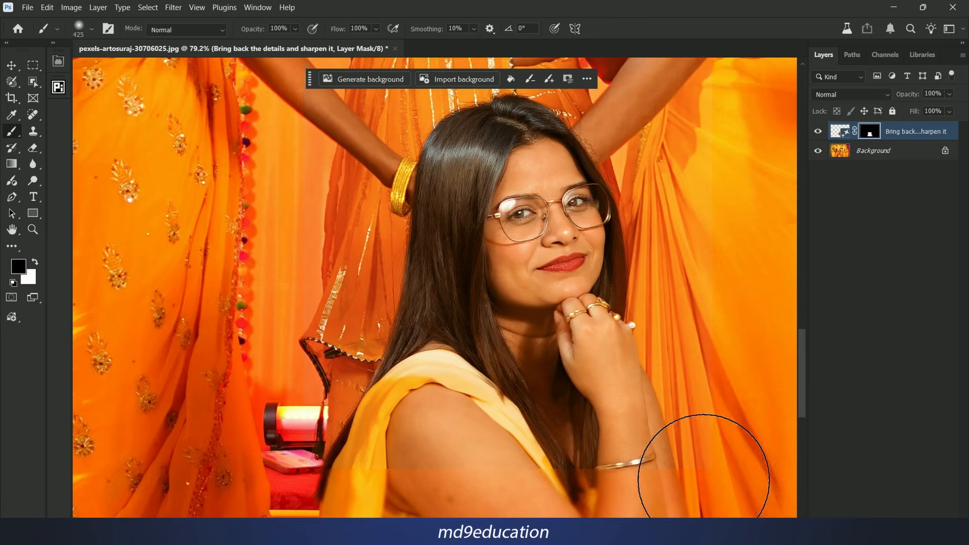
Paint black on the mask along the generated area's outer edges to blend its seams into the original photo
mouse_move(713, 465)
mouse_down()
mouse_move(735, 429)
mouse_move(746, 320)
mouse_move(742, 488)
mouse_up()
mouse_move(743, 522)
mouse_down()
mouse_move(466, 524)
mouse_move(691, 521)
mouse_move(466, 515)
mouse_move(323, 488)
mouse_move(277, 452)
mouse_move(264, 164)
mouse_move(261, 413)
mouse_up()
drag(301, 367, 288, 416)
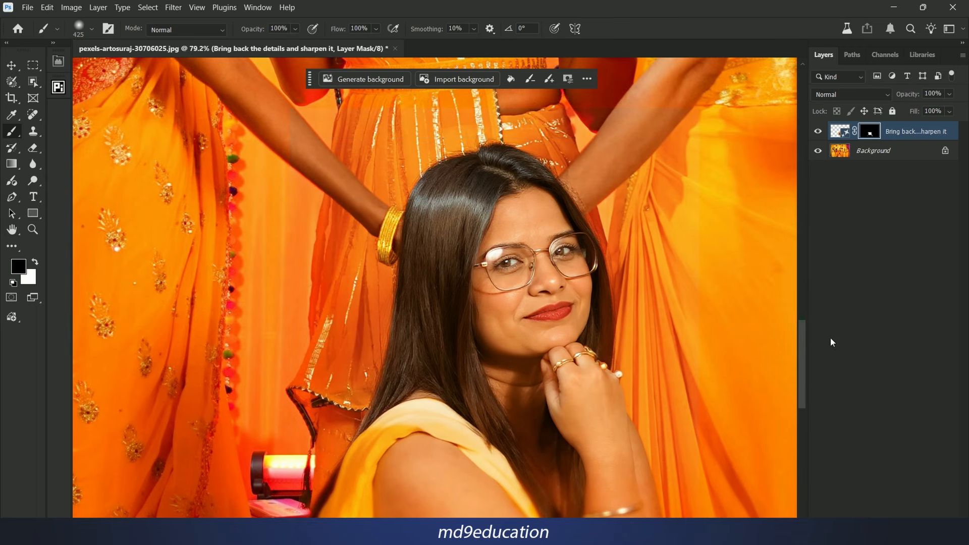
On the Background layer, place the 1024 px square selection around the head and shoulders of the woman at the far right
key(ctrl+0)
click(889, 150)
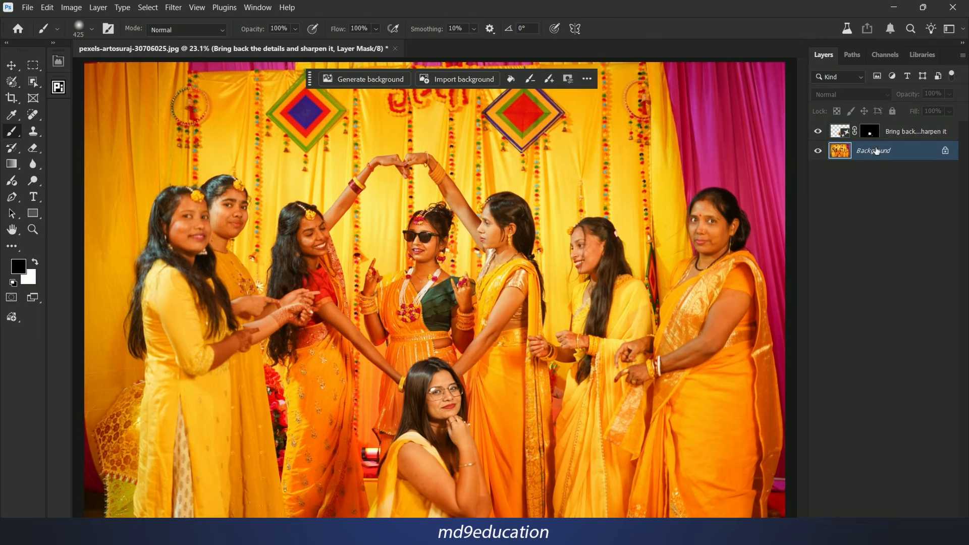
scroll(762, 237, up, 5)
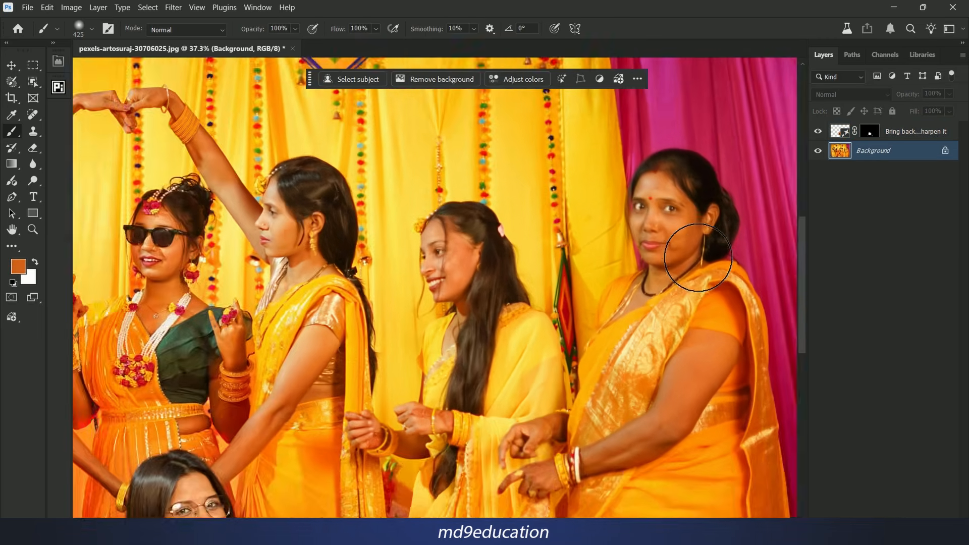
drag(705, 348, 563, 362)
scroll(564, 362, down, 2)
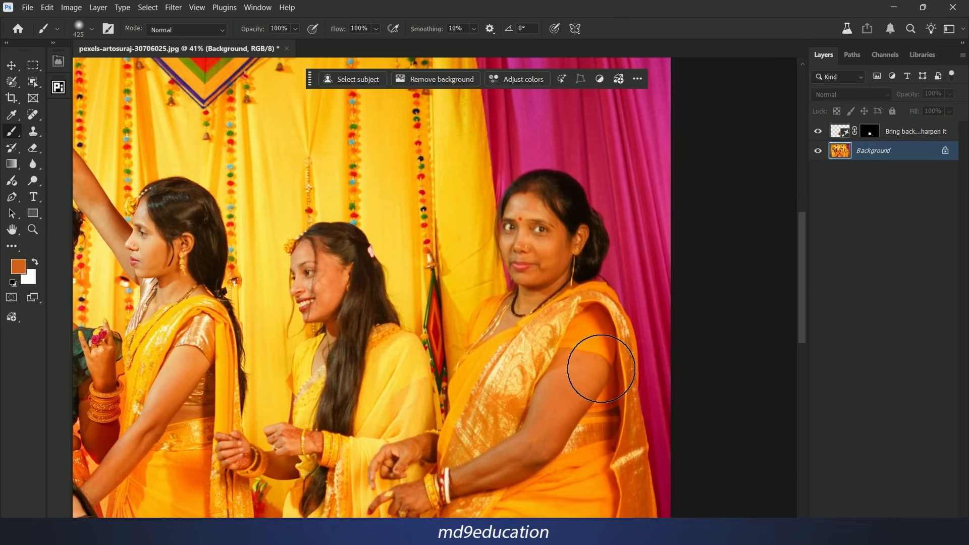
key(m)
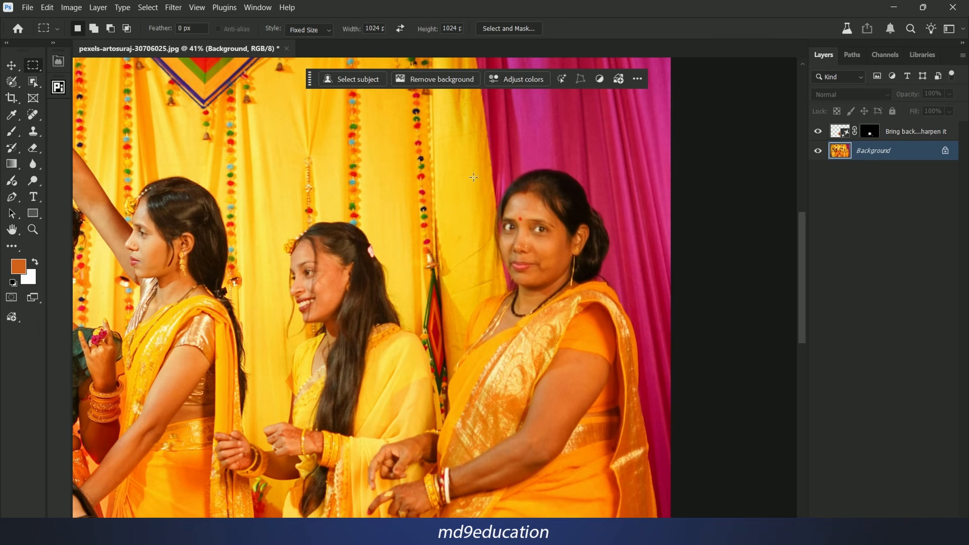
drag(471, 177, 435, 157)
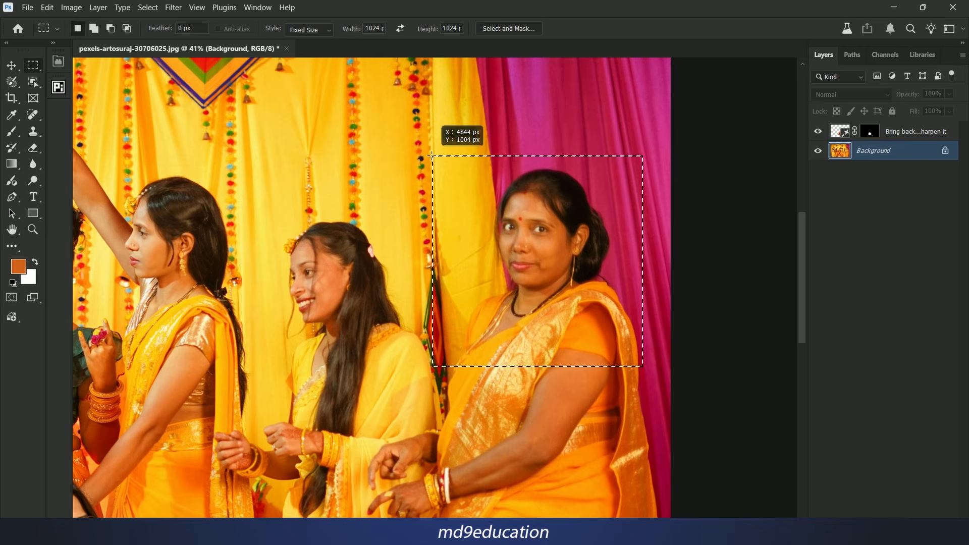
Run Generative Fill with FLUX Kontext Pro and the prompt "Bring back the details and sharpen it", and brush the new layer's mask to blend it
click(375, 78)
text(Bring back the details and sharpen it)
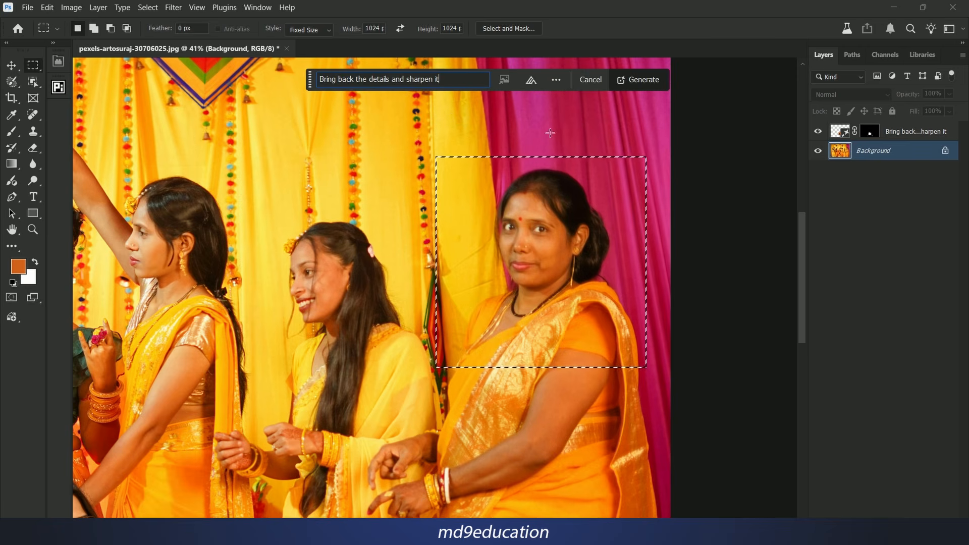
click(533, 82)
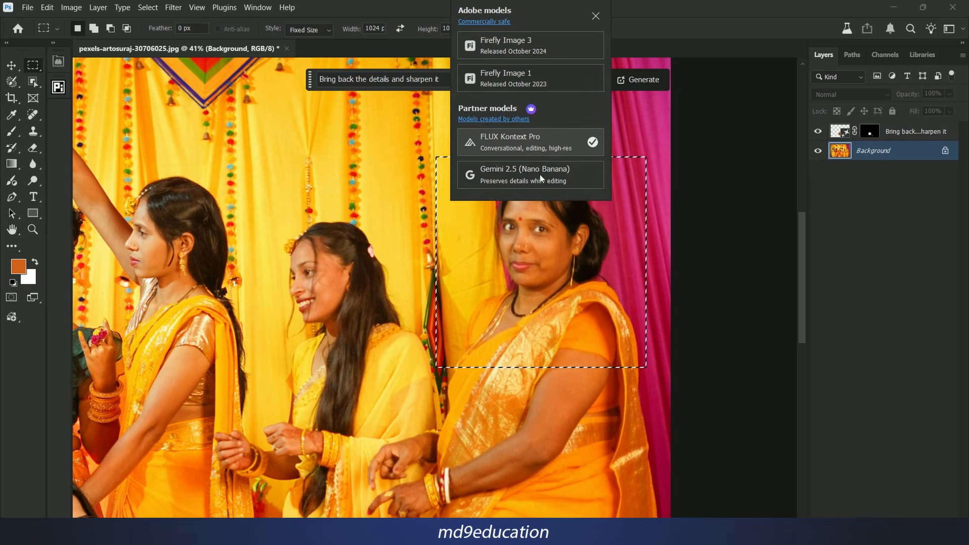
click(642, 82)
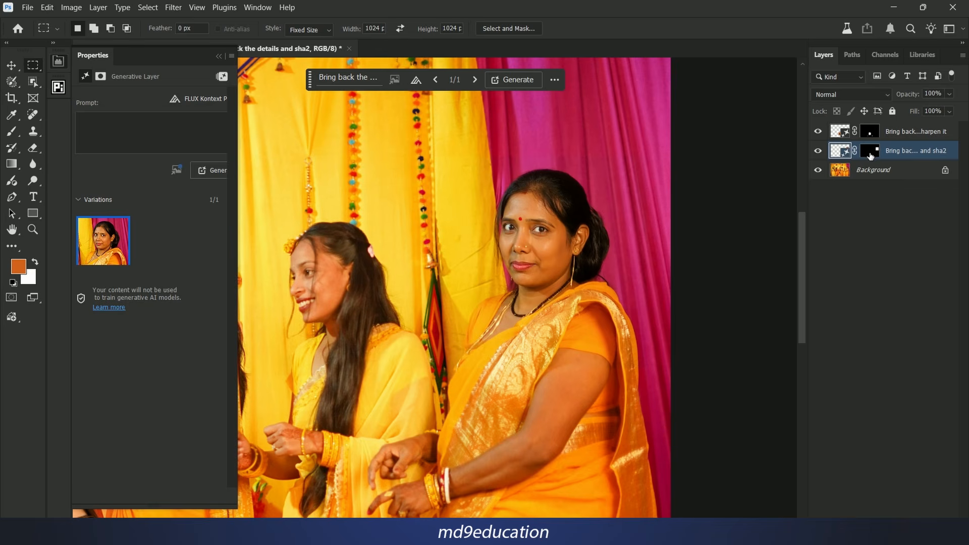
click(873, 152)
key(b)
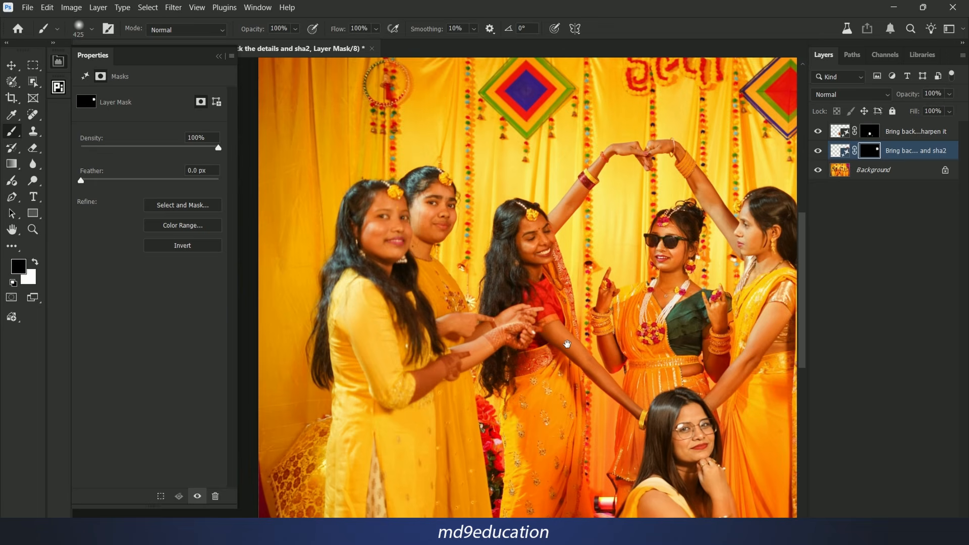
Select the faces of the two women at the far left with the 1024 px square and generate with "Bring back the details and sharpen it"
key(m)
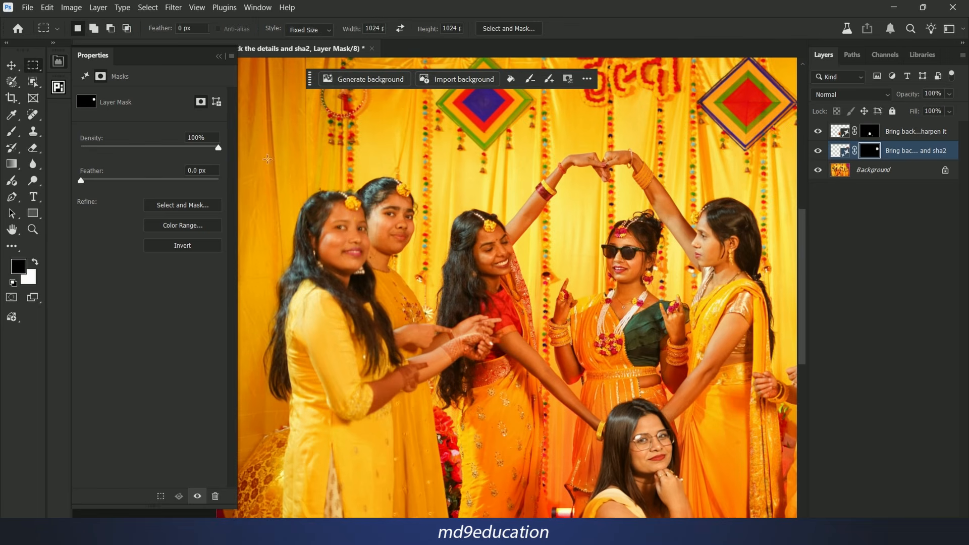
mouse_move(291, 180)
mouse_down()
mouse_move(284, 183)
mouse_move(281, 164)
mouse_up()
click(366, 79)
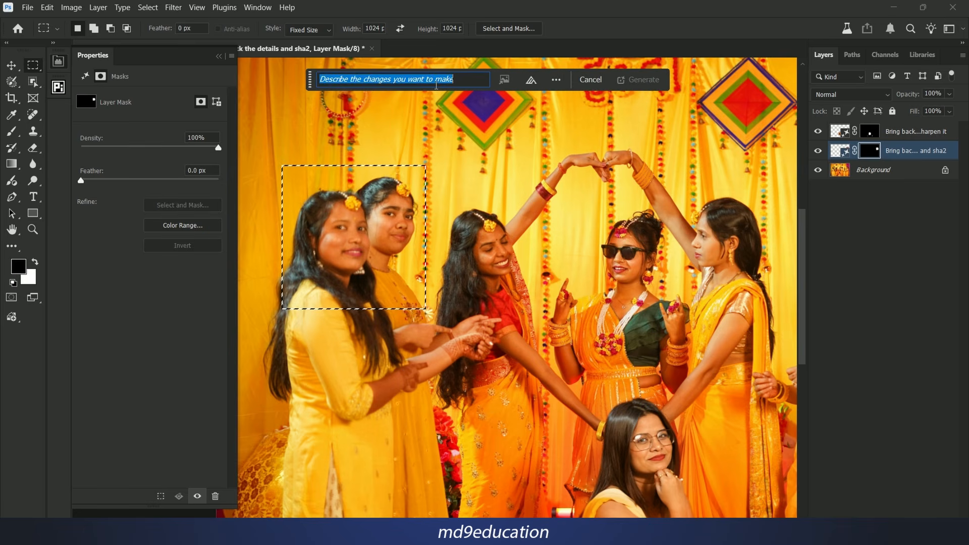
text(Bring back the details and sharpen it)
click(639, 79)
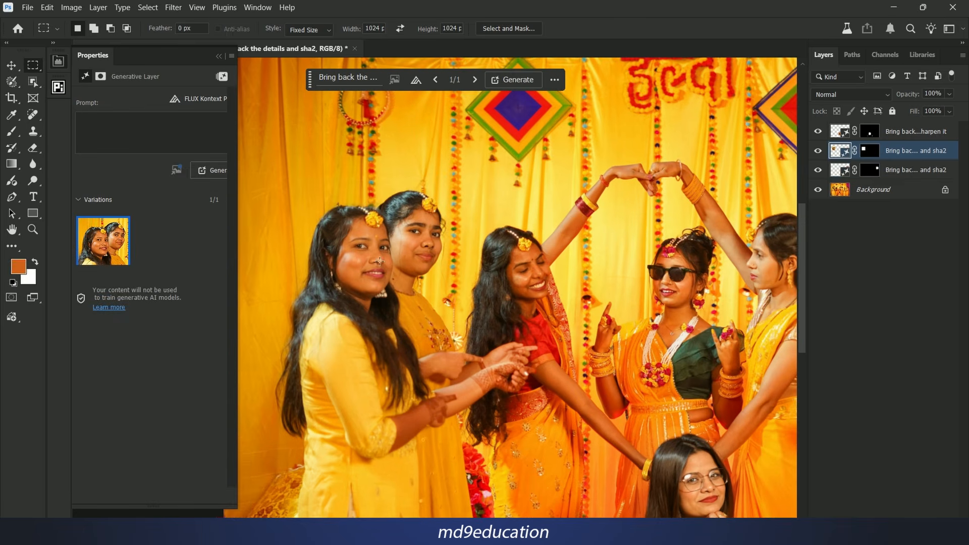
Blend the generated area around the two women on its layer mask with the Brush and review the whole group photo
key(b)
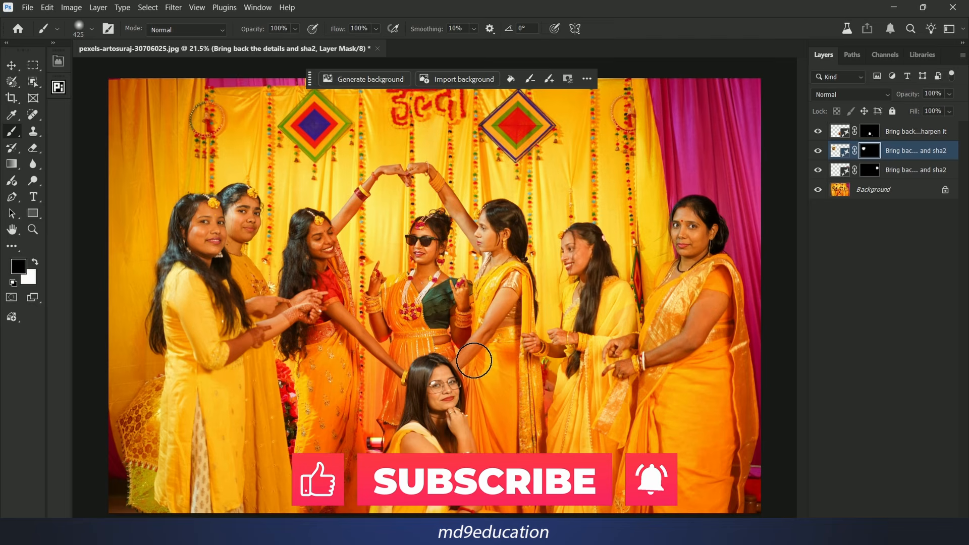
scroll(521, 223, up, 4)
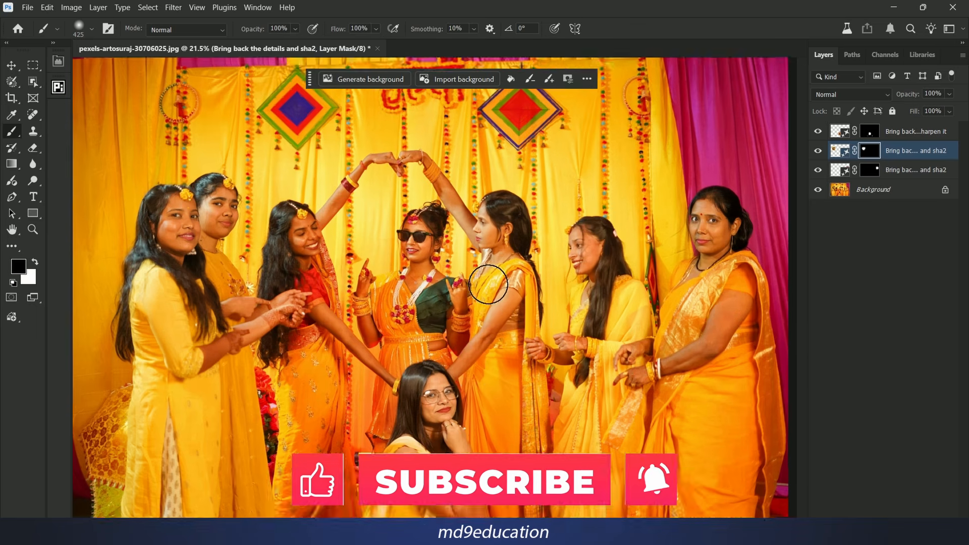
scroll(570, 241, down, 3)
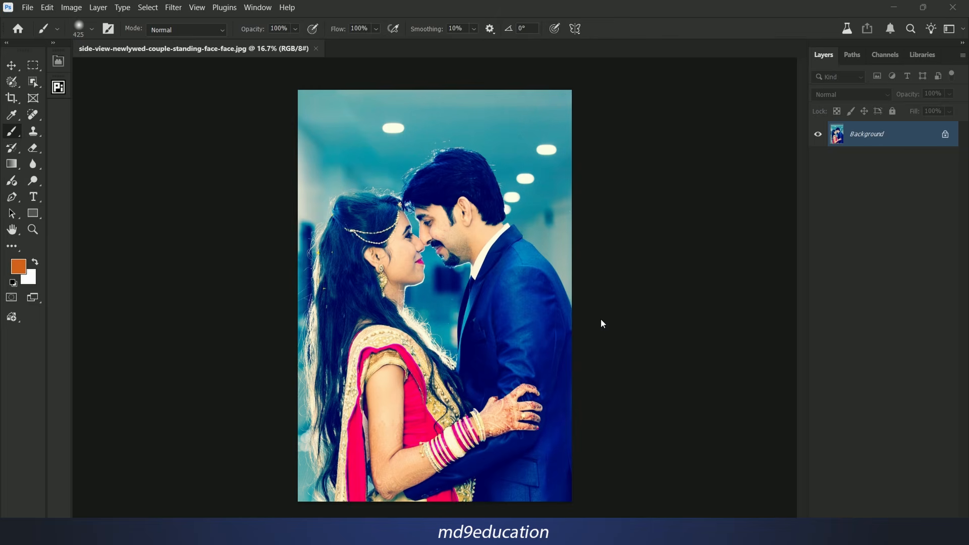
Select the entire couple photo and run Generative Fill with Gemini 2.5 (Nano Banana) and the prompt "Make the skin tone rich and natural"
key(ctrl+a)
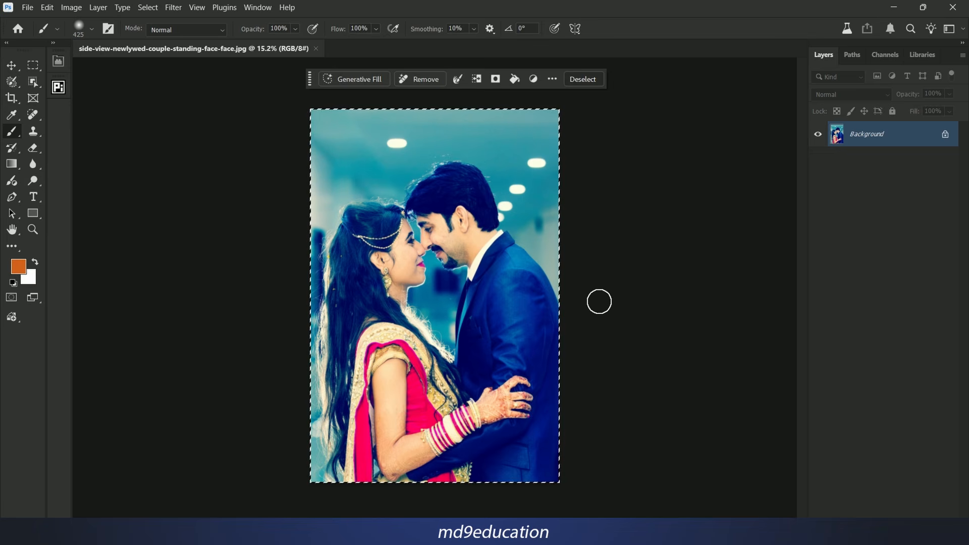
click(353, 78)
text(Make the skin tone rich and natural)
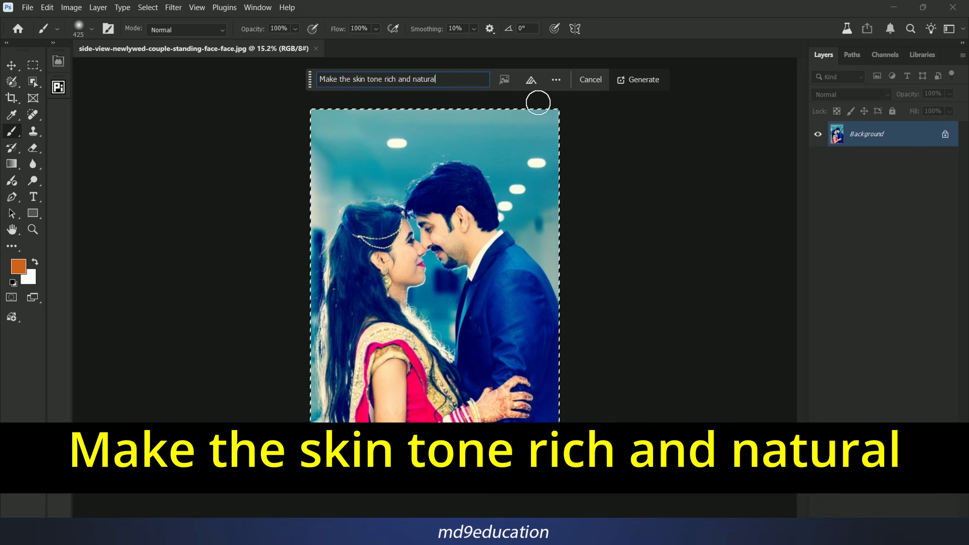
click(531, 80)
click(528, 174)
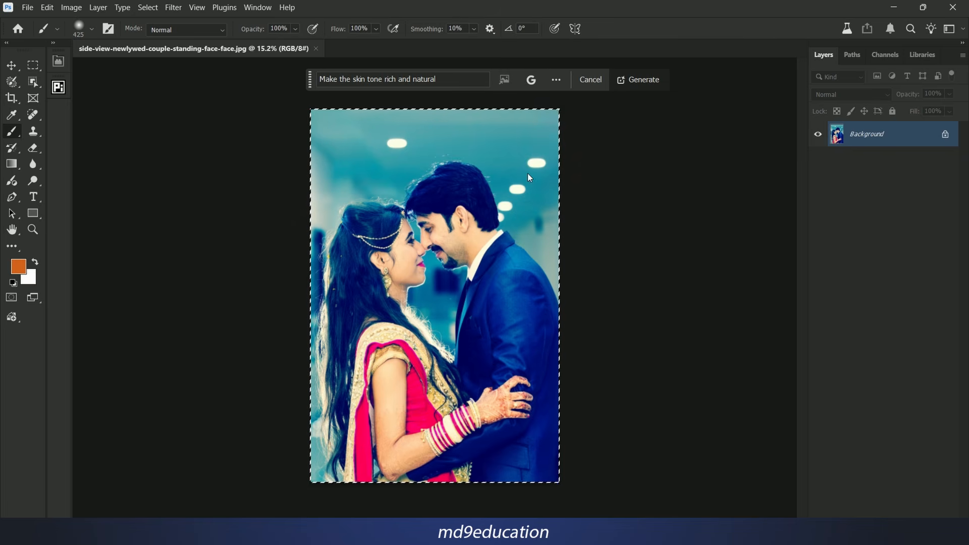
click(644, 80)
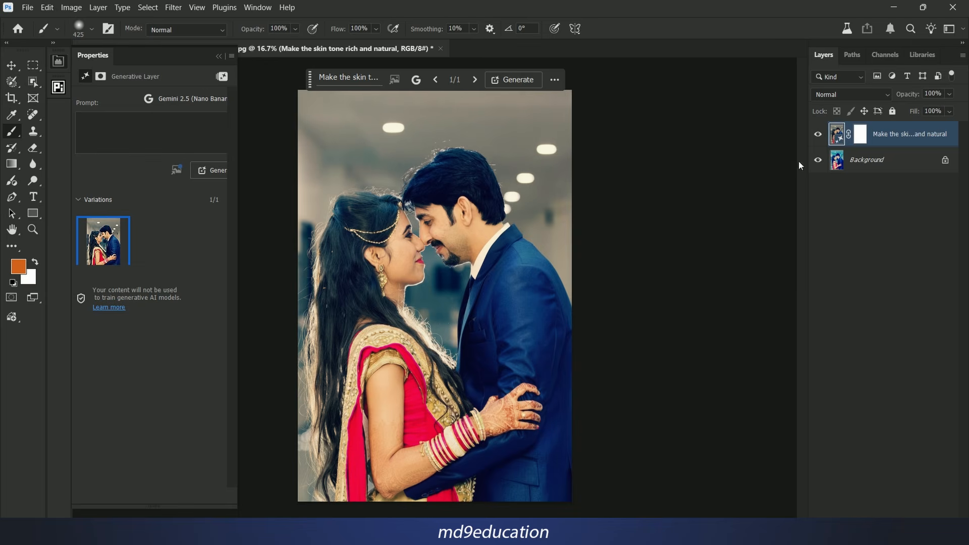
Compare the couple photo with and without the generated layer and inspect the skin tones up close
click(818, 134)
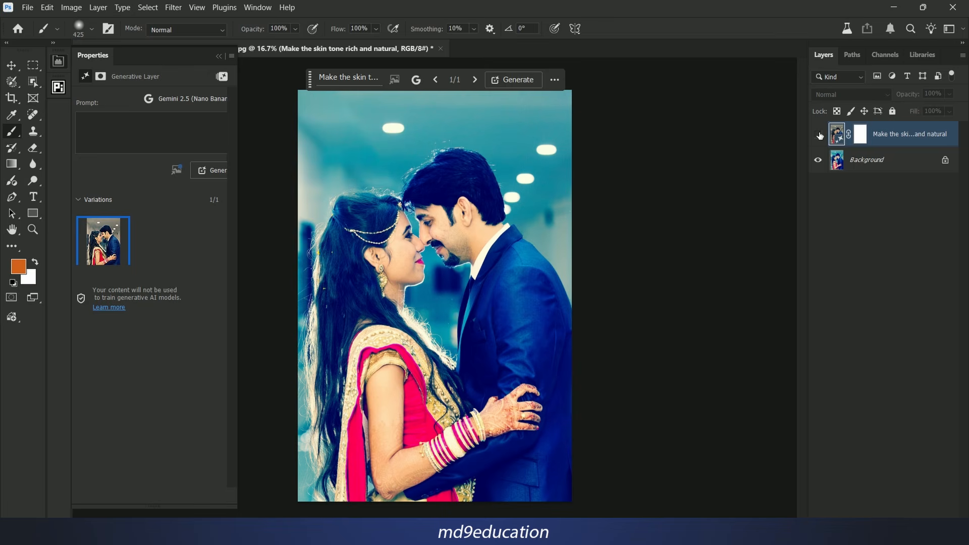
click(818, 134)
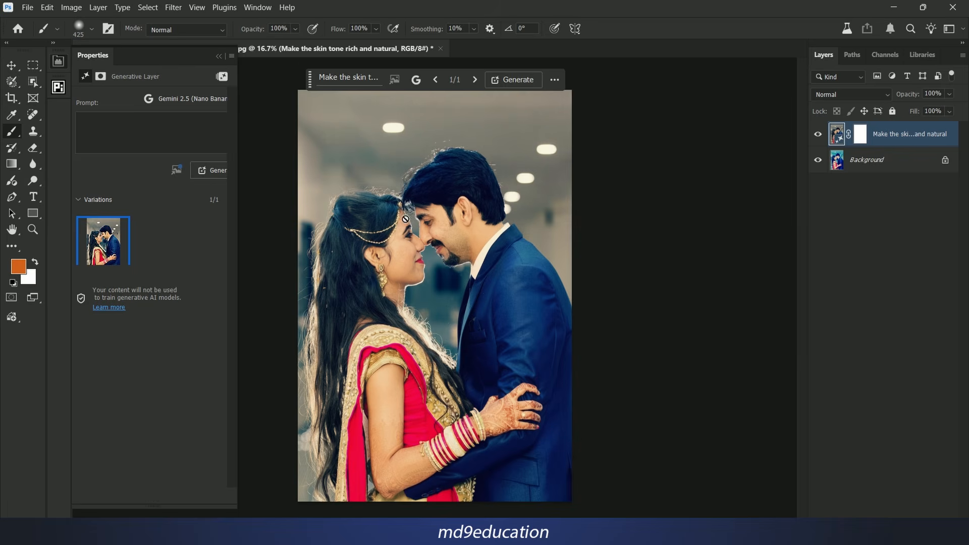
scroll(404, 212, up, 1)
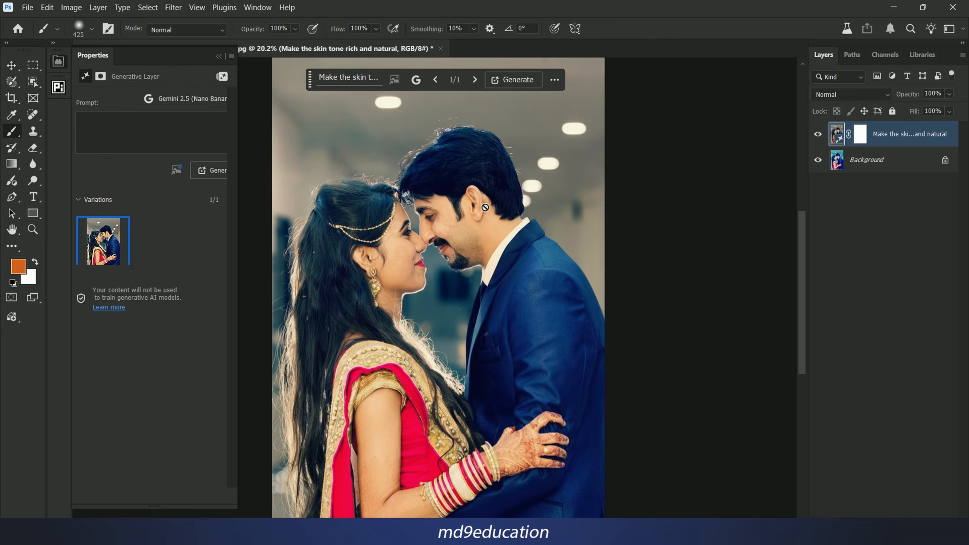
scroll(512, 356, down, 1)
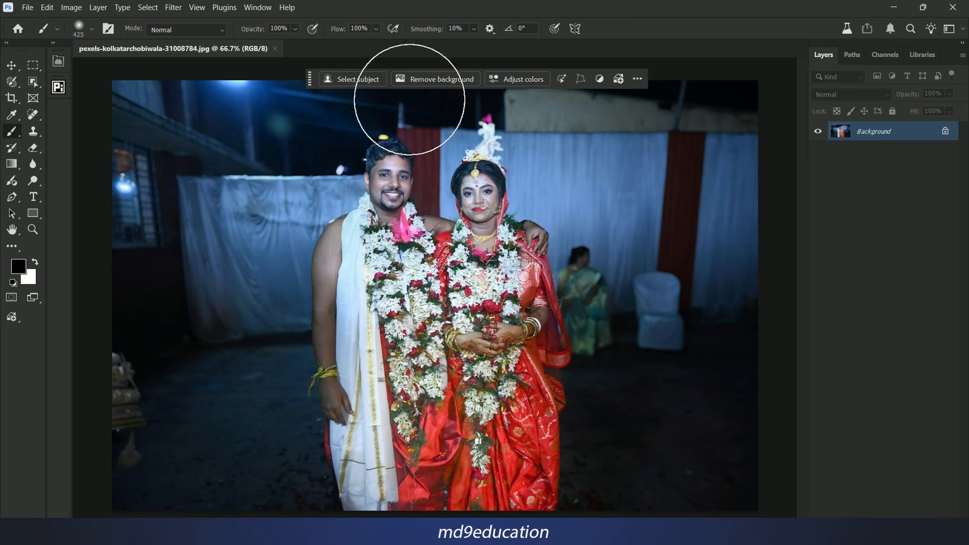
Select the entire photo of the garlanded wedding couple and open the Generative Fill dialog beside them
scroll(564, 236, down, 3)
key(ctrl+a)
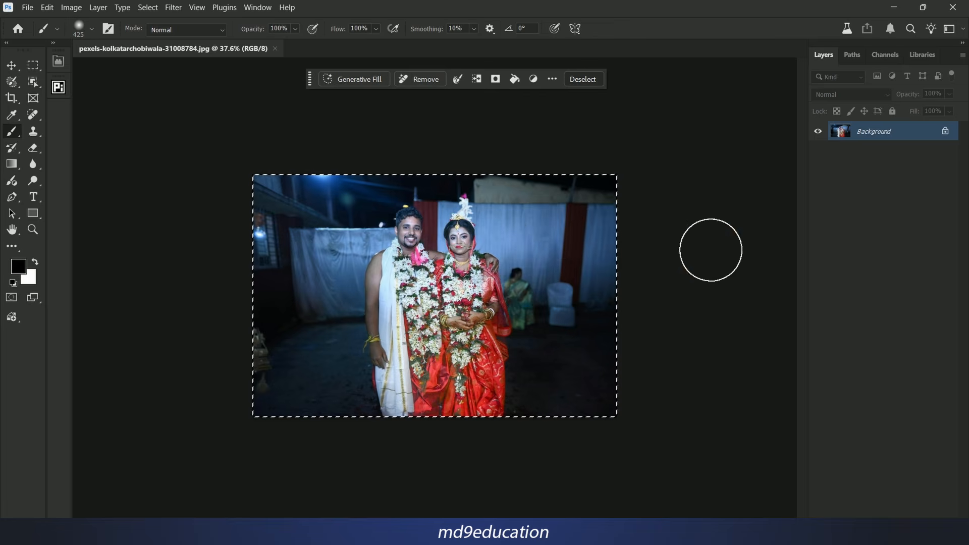
scroll(504, 151, up, 2)
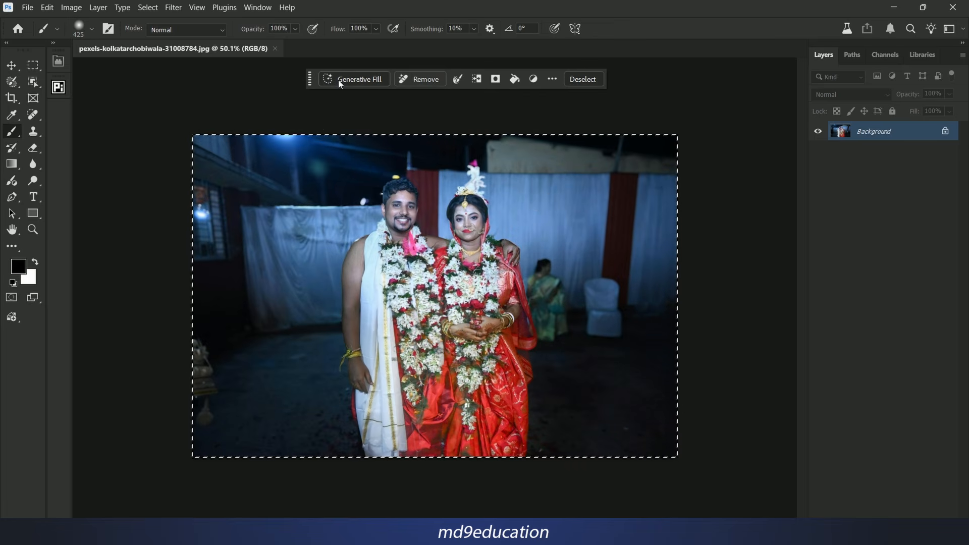
click(338, 80)
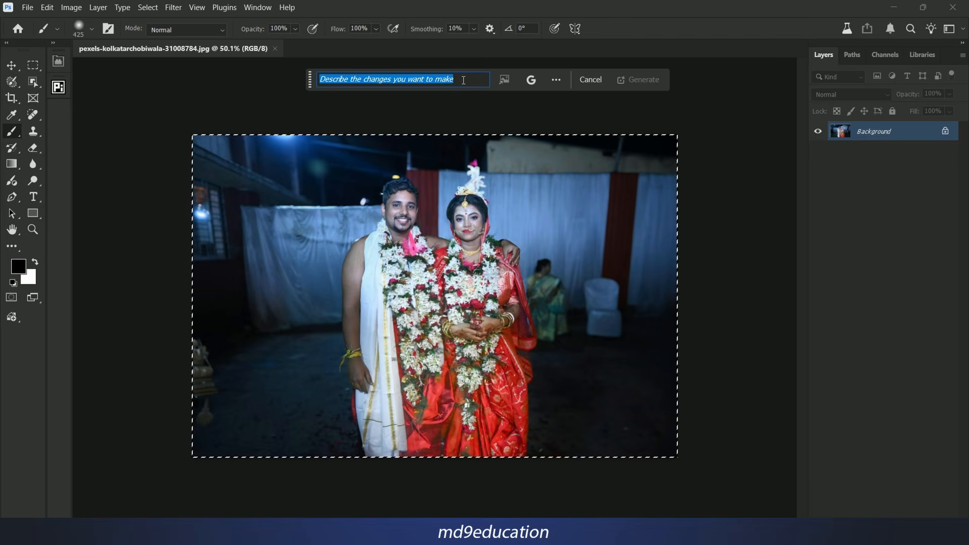
click(47, 8)
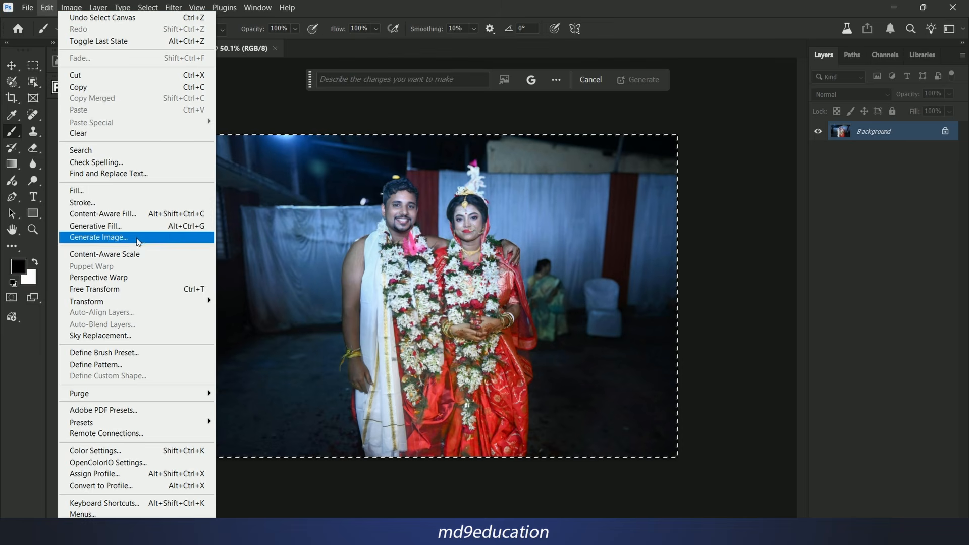
click(175, 227)
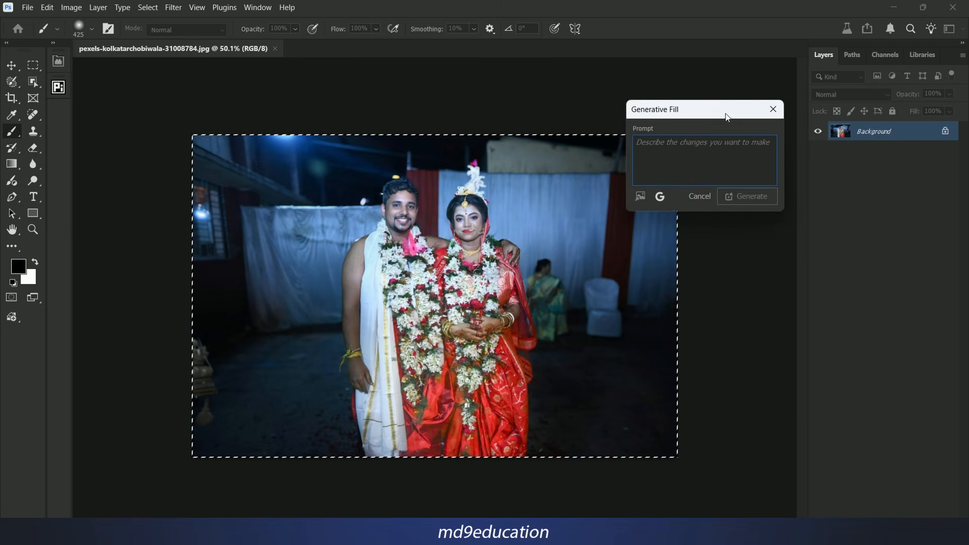
drag(725, 113, 670, 142)
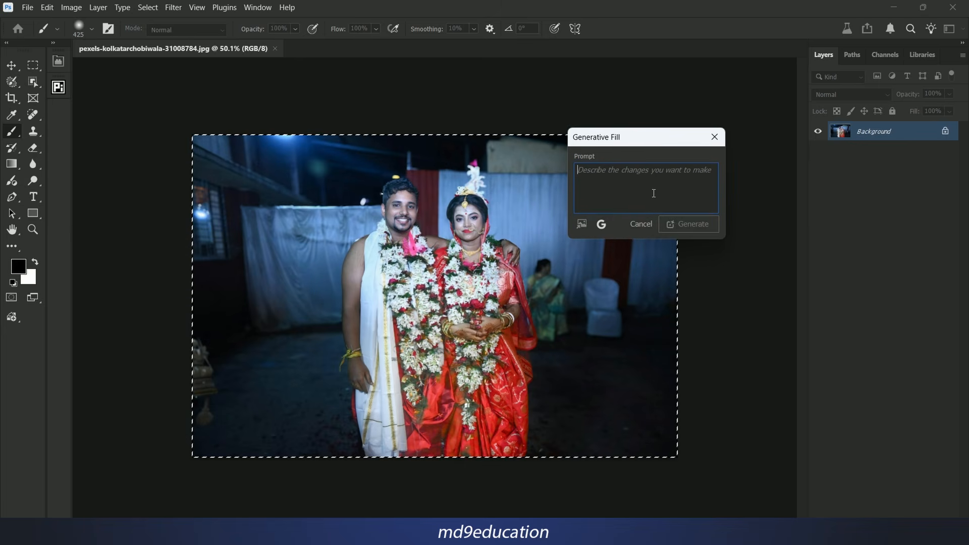
Generate with Gemini 2.5 (Nano Banana) from "Add Hindu wedding background with Marigolds Flowers,hanging decorations, greenery, and flowers", and shrink the Properties panel
text(Add Hindu wedding background with Marigolds Flowers,hanging decorations, greenery, and flowers)
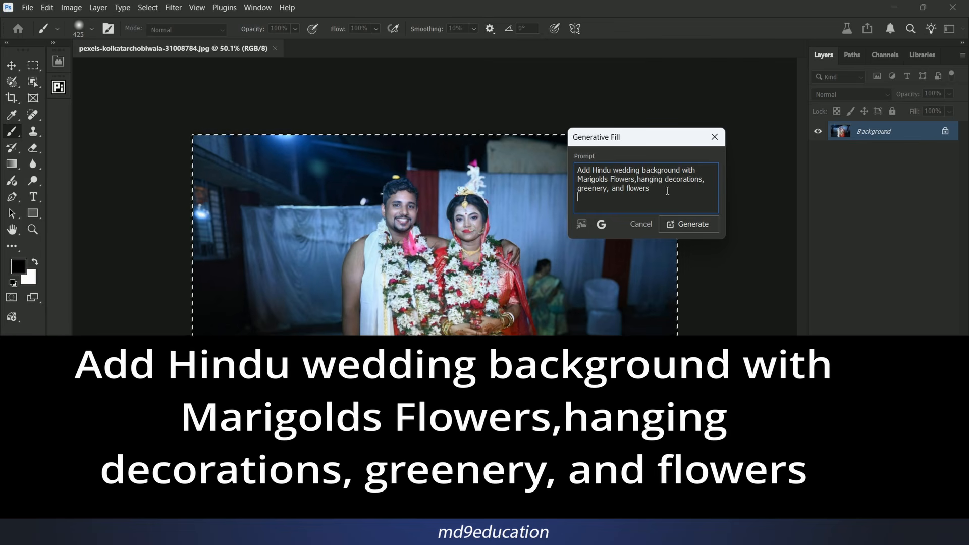
click(727, 191)
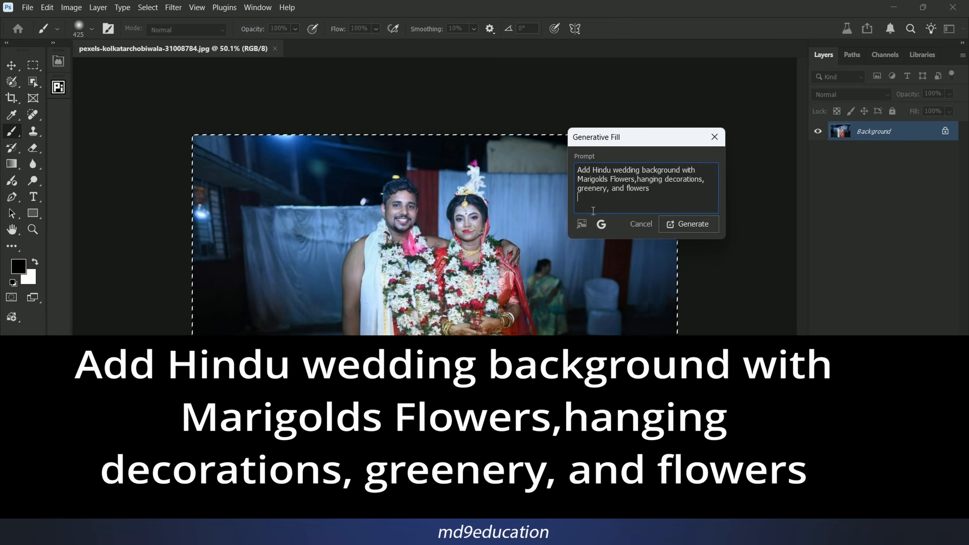
click(602, 225)
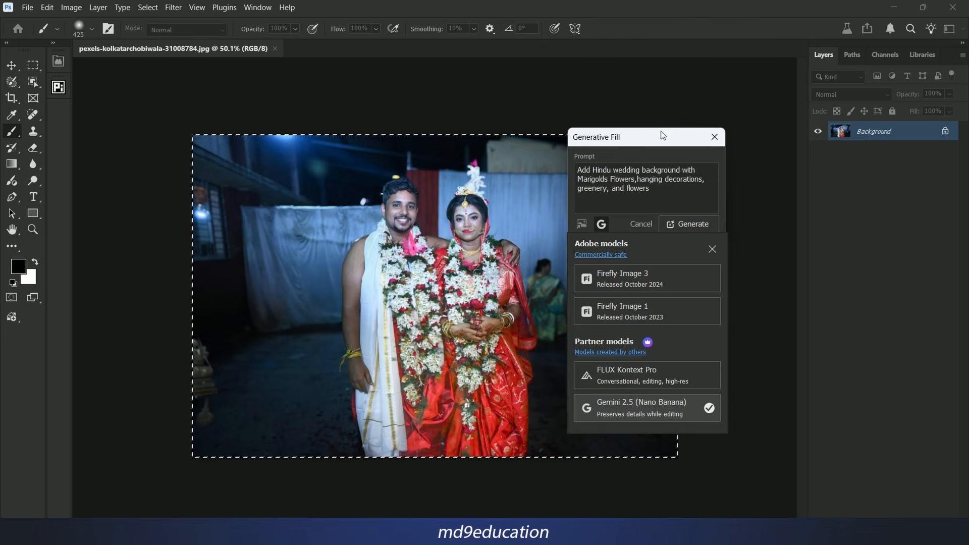
click(662, 131)
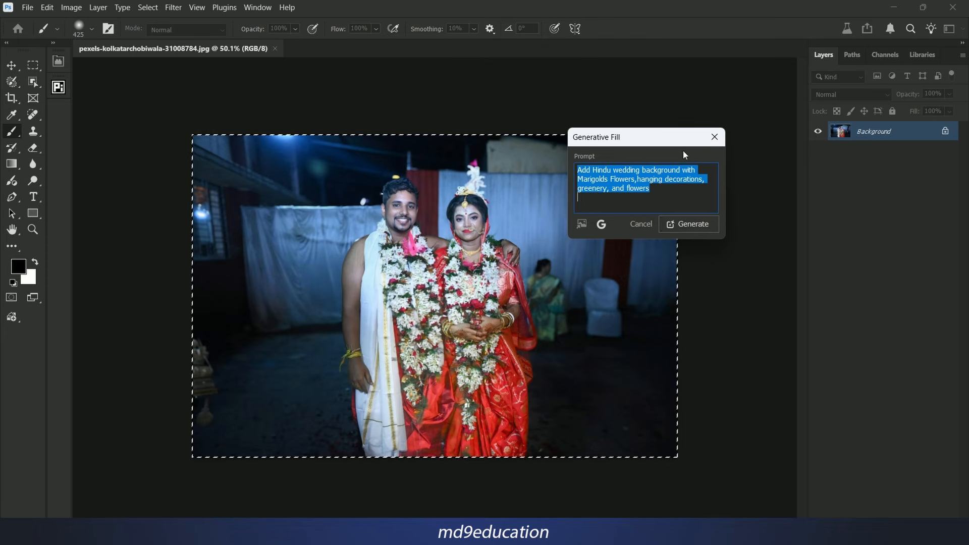
drag(682, 142, 736, 70)
click(760, 155)
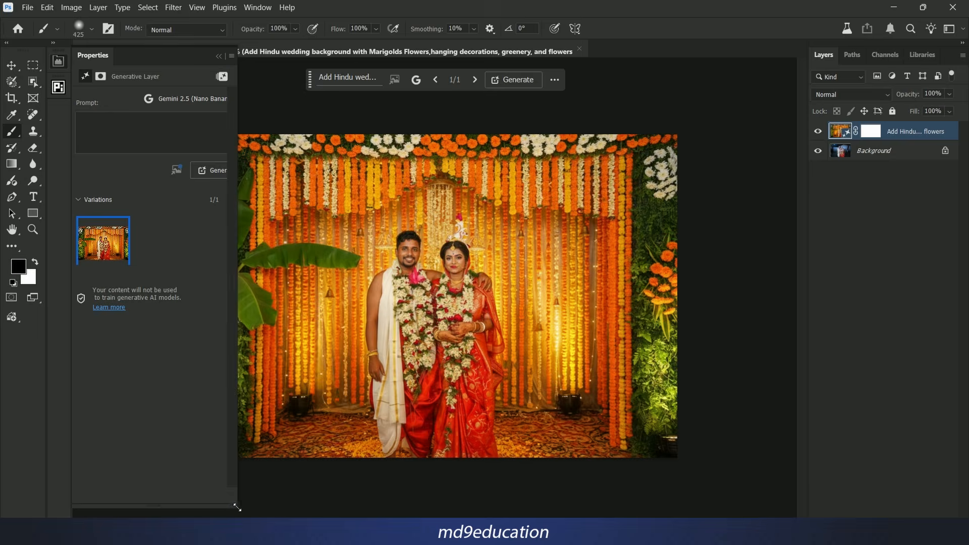
drag(237, 509, 218, 472)
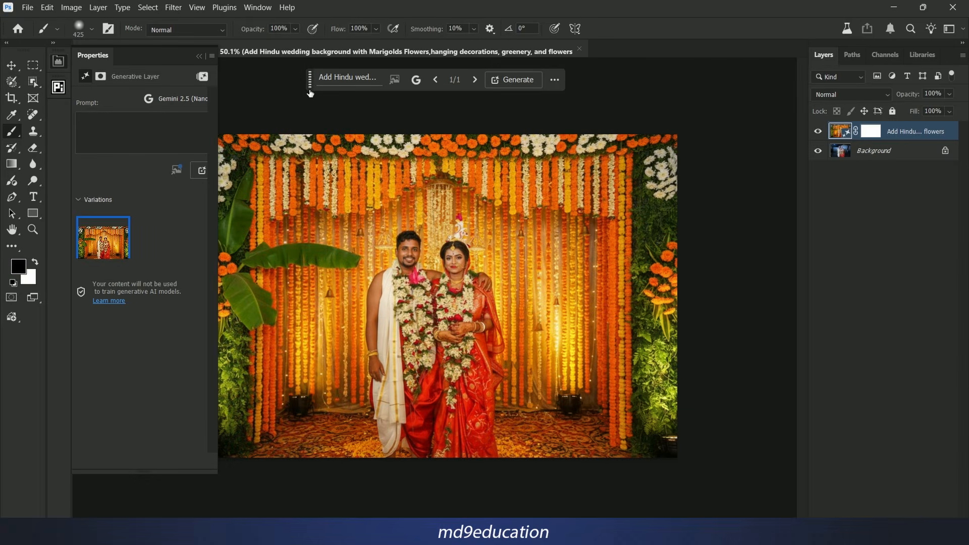
Generate another variation of the Hindu wedding background and compare the photo with and without the generated layer
click(522, 80)
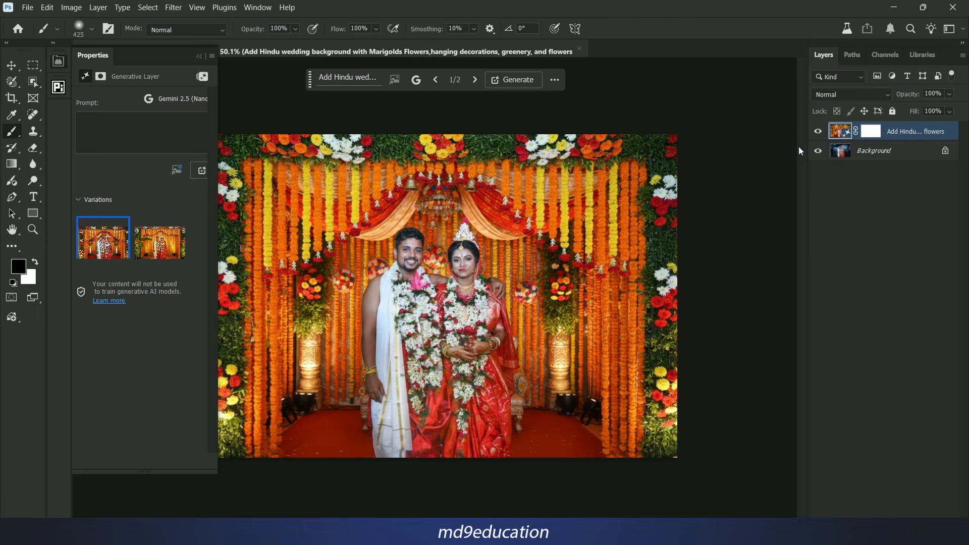
click(817, 131)
click(817, 132)
click(818, 131)
click(818, 131)
Duplicate the Background layer, show only the copy, and mask it to the couple using Select Subject
click(847, 154)
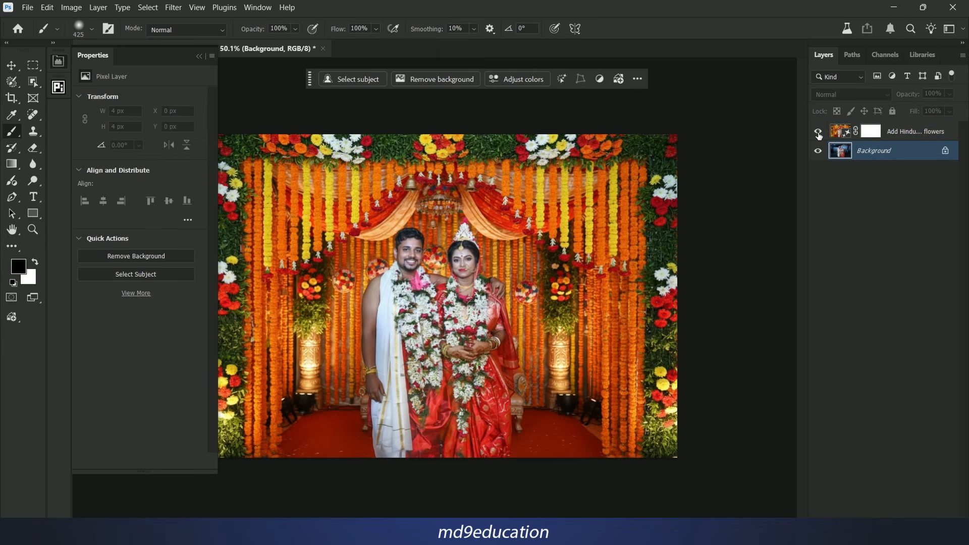
key(ctrl+j)
key(ctrl+j)
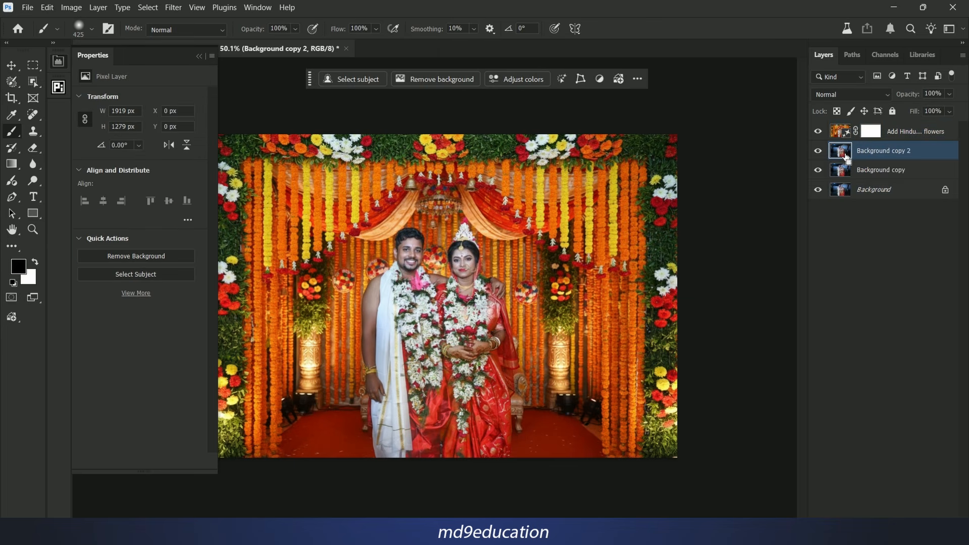
key(ctrl+z)
alt+click(820, 152)
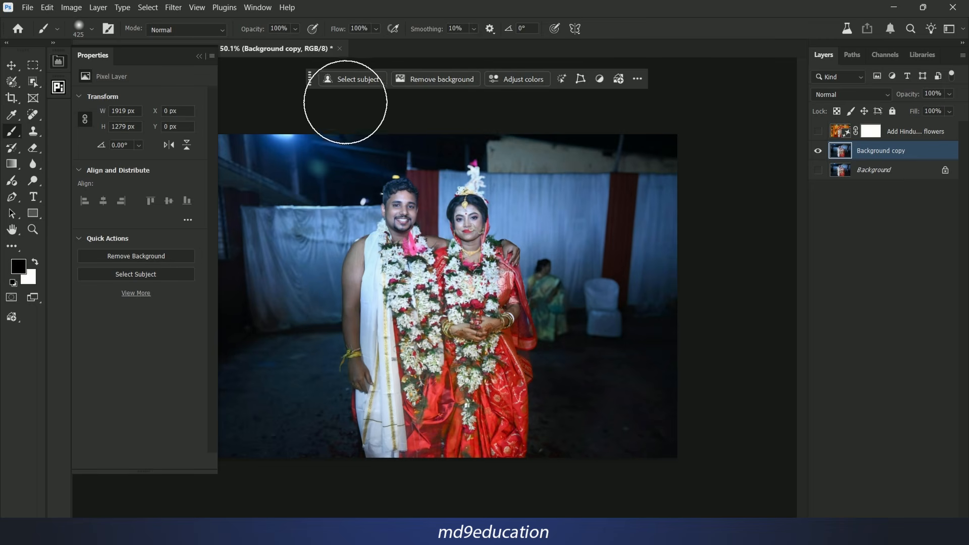
click(356, 80)
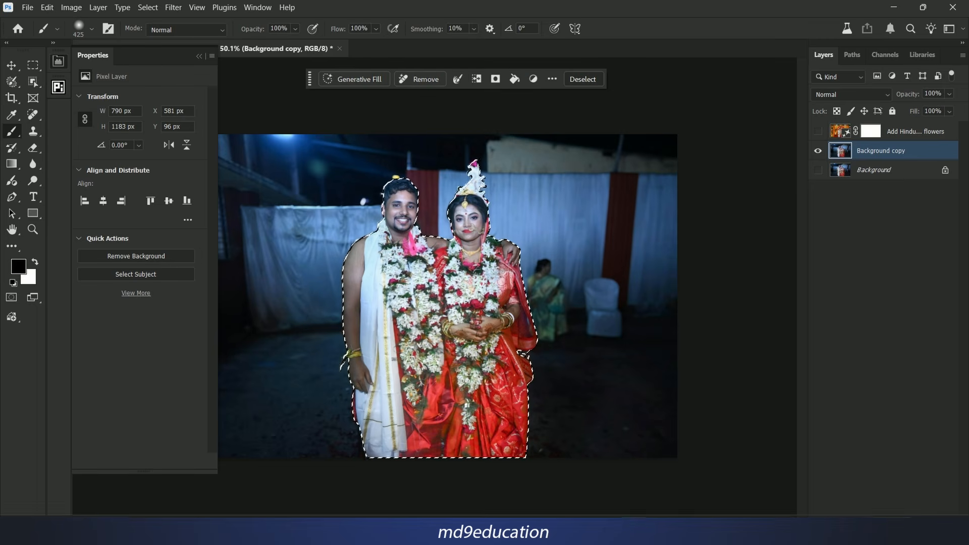
click(872, 530)
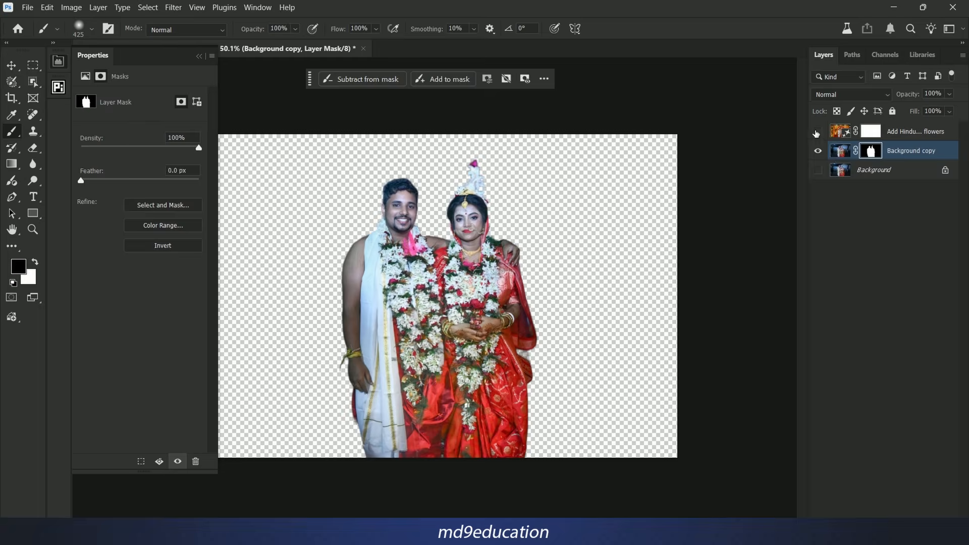
Place the masked couple above the visible generated wedding background and Harmonize it with the scene, collapsing the Properties panel
click(818, 132)
drag(843, 154, 846, 124)
click(842, 153)
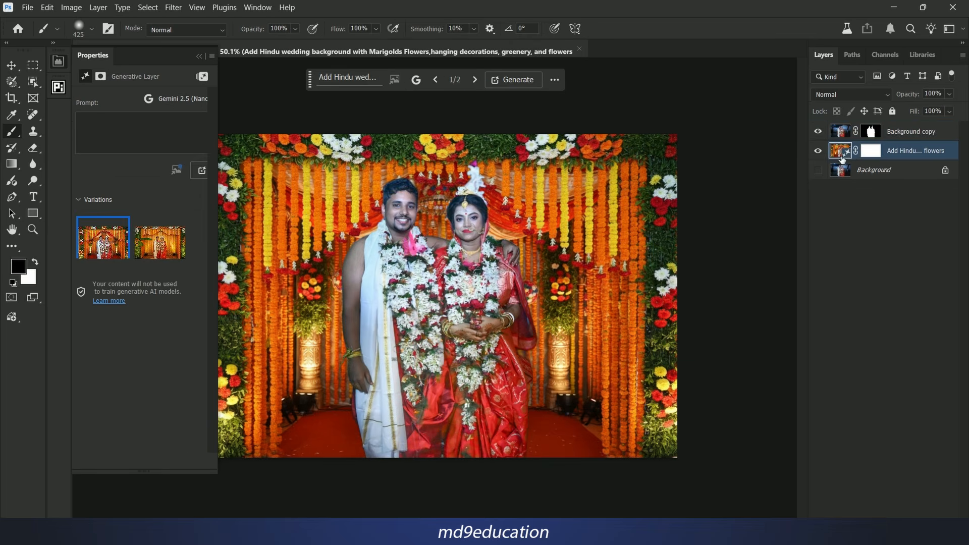
click(840, 132)
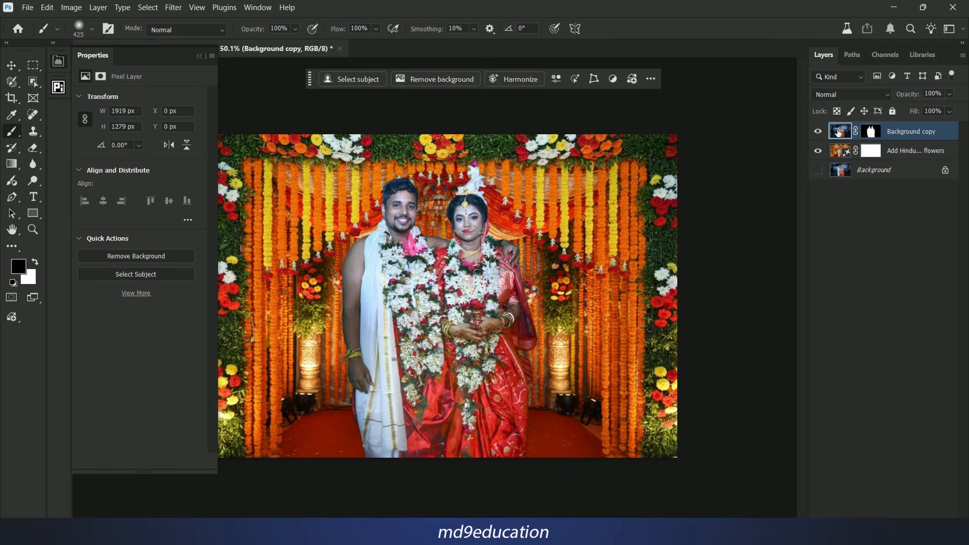
click(520, 79)
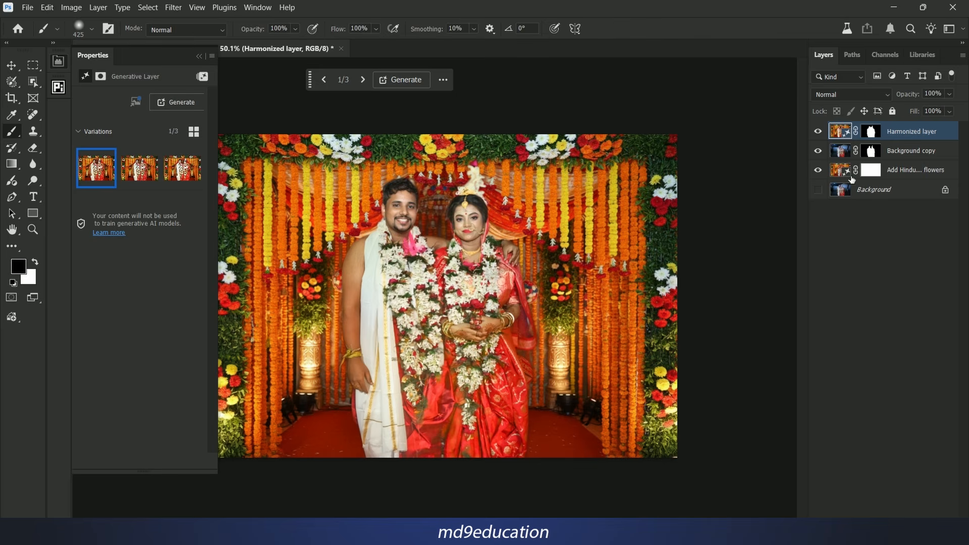
click(199, 56)
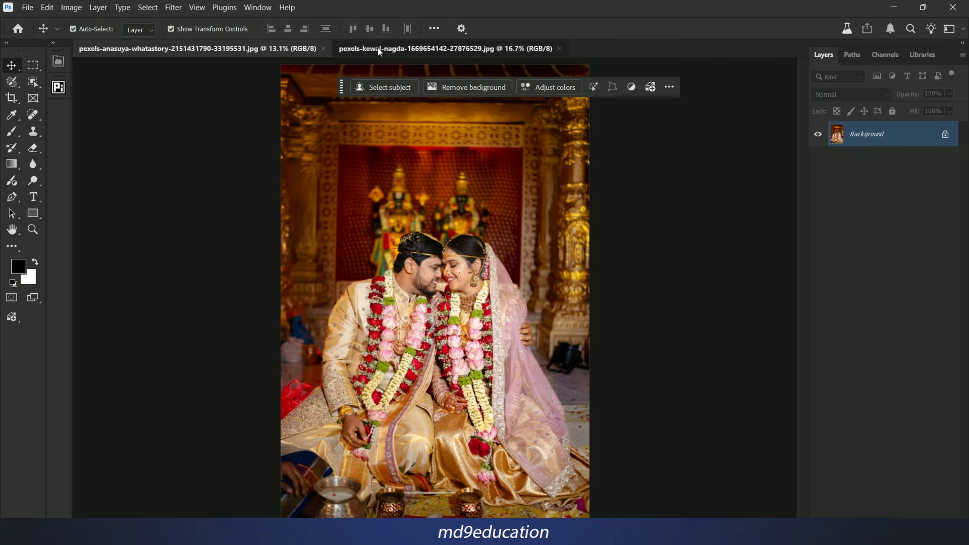
Examine the seated garlanded couple photo and the purple-turban couple photo in turn, ending on the seated couple
click(463, 49)
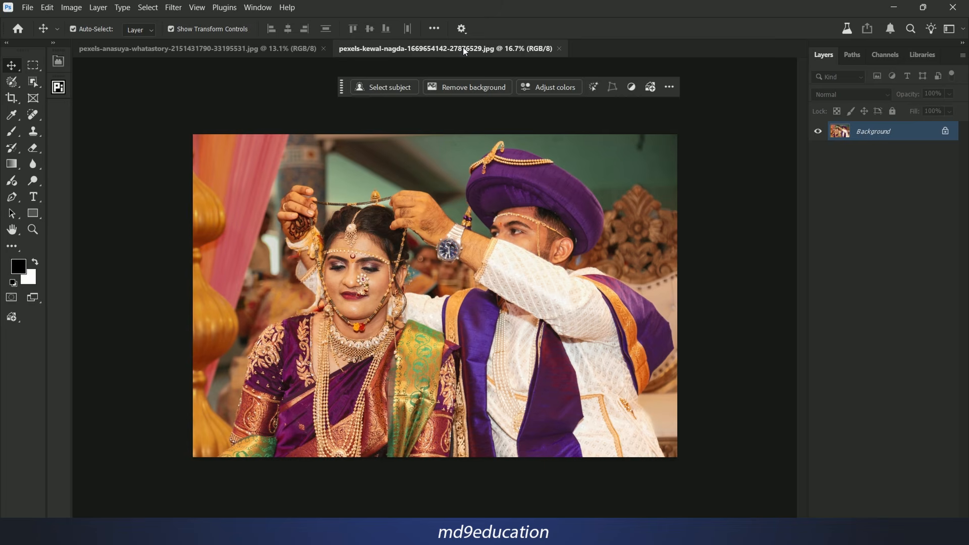
click(253, 47)
click(382, 47)
click(285, 46)
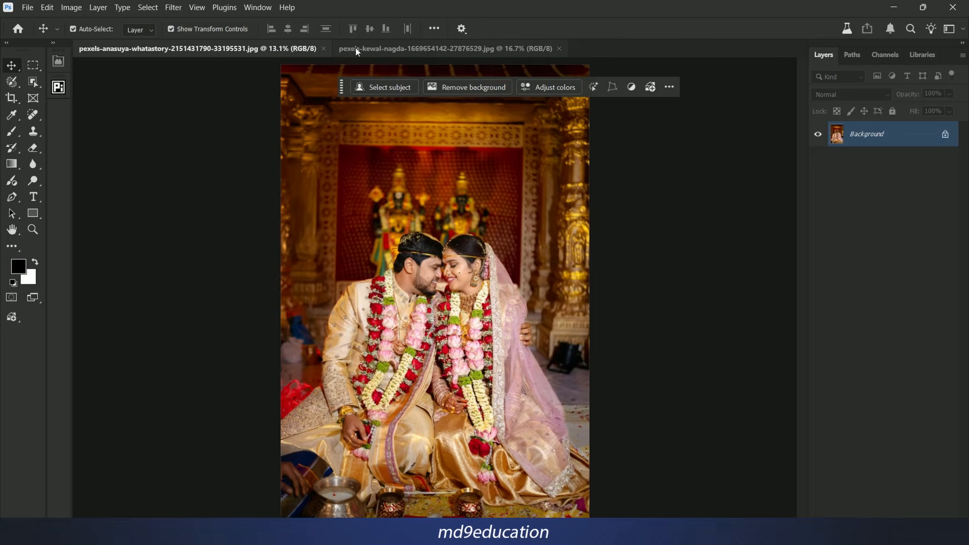
click(428, 49)
click(299, 48)
click(440, 49)
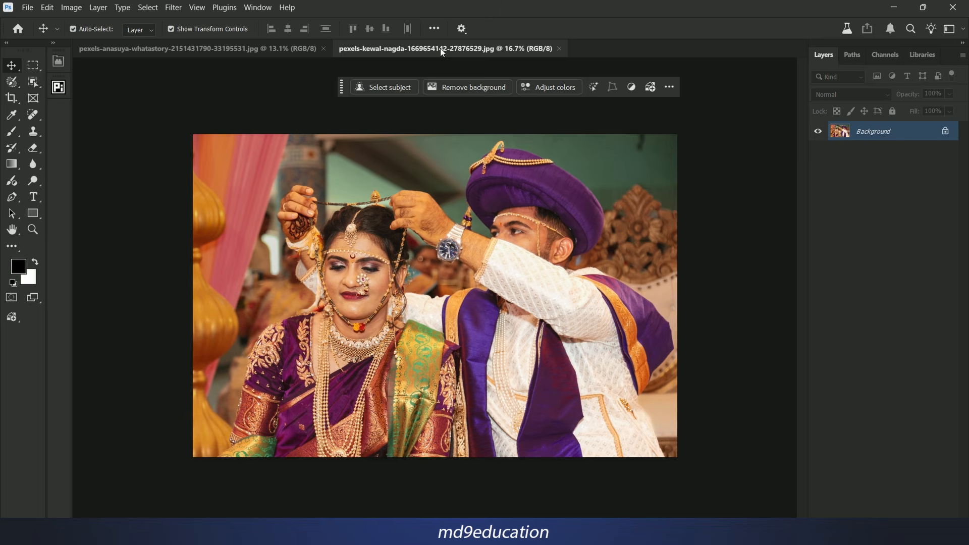
click(286, 49)
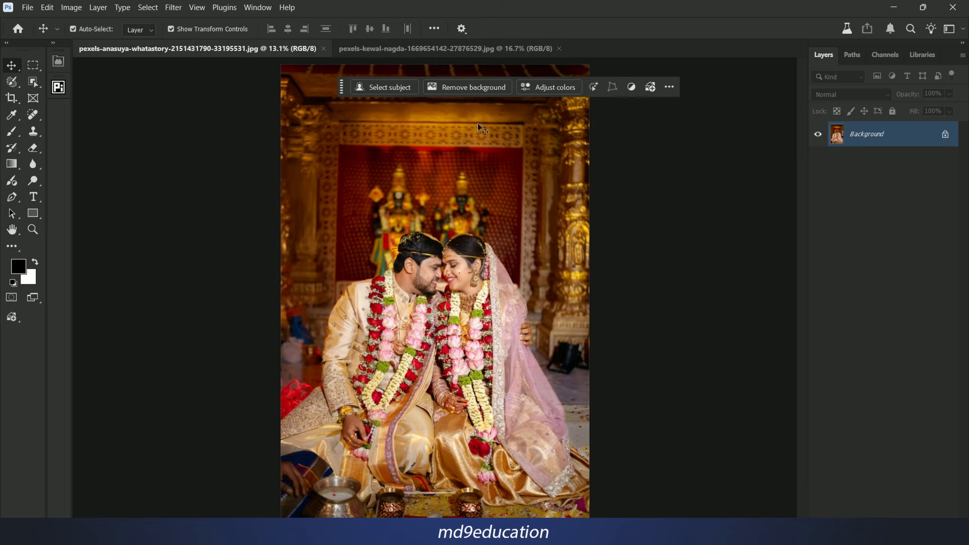
Run Generative Fill on the entire seated couple photo with "Make this photo dramatic with backlight. Use CTO gel and do not change the pose and angle."
scroll(542, 345, down, 1)
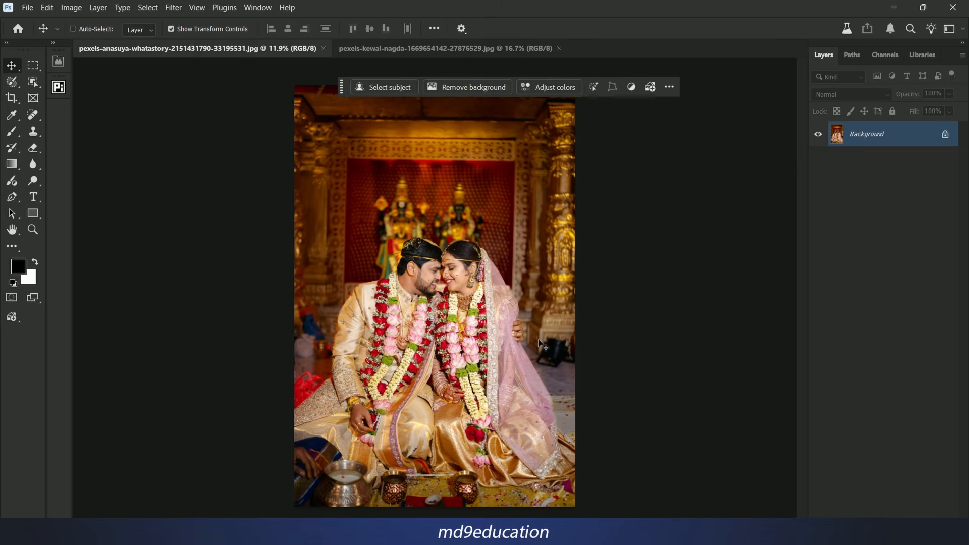
key(ctrl+a)
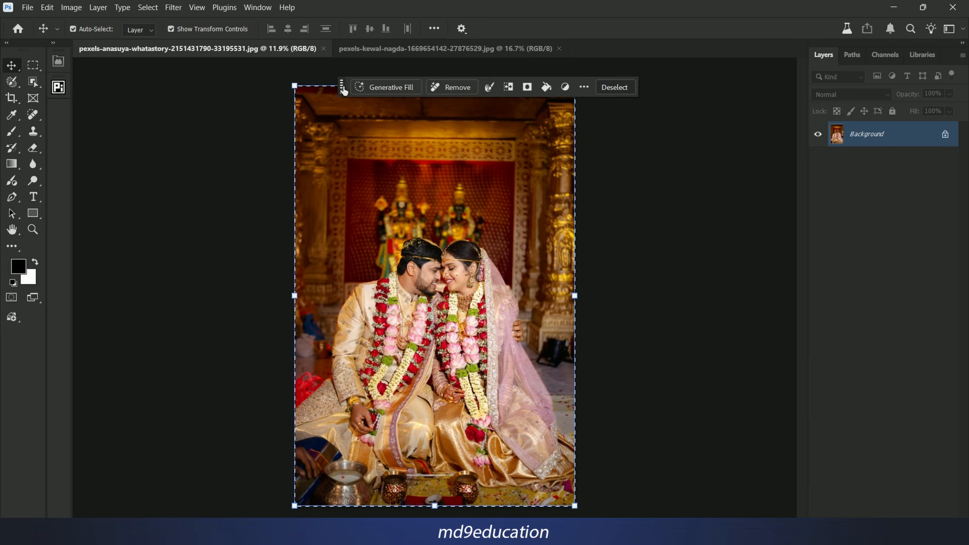
drag(341, 86, 384, 69)
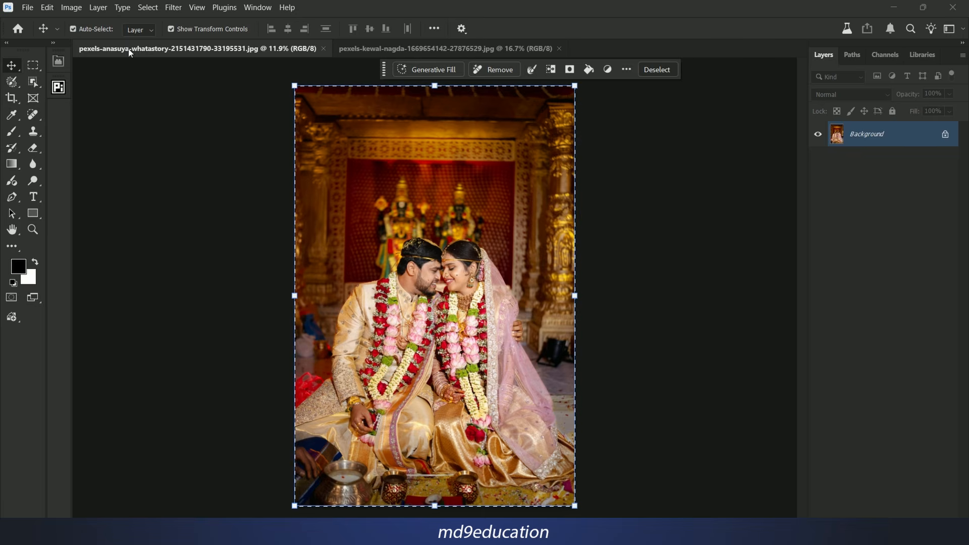
click(50, 10)
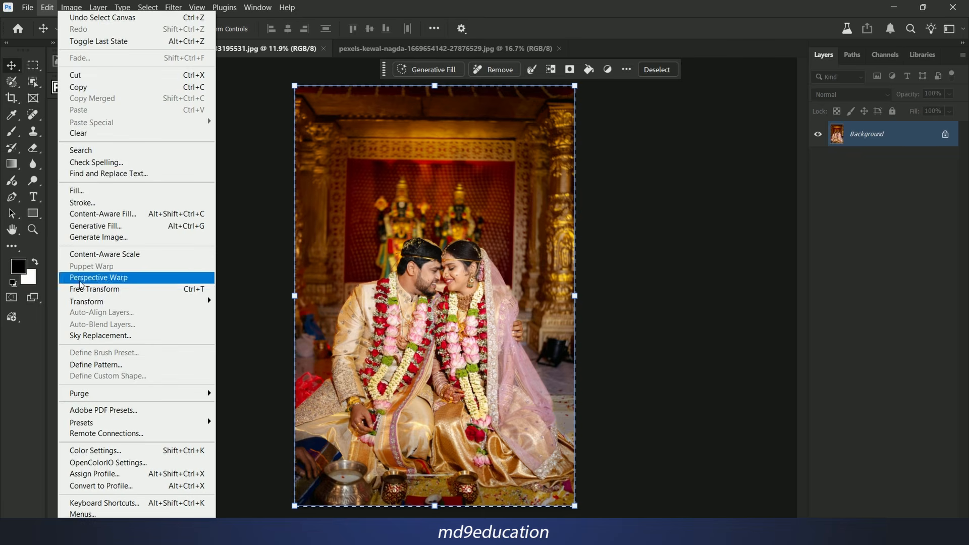
click(124, 226)
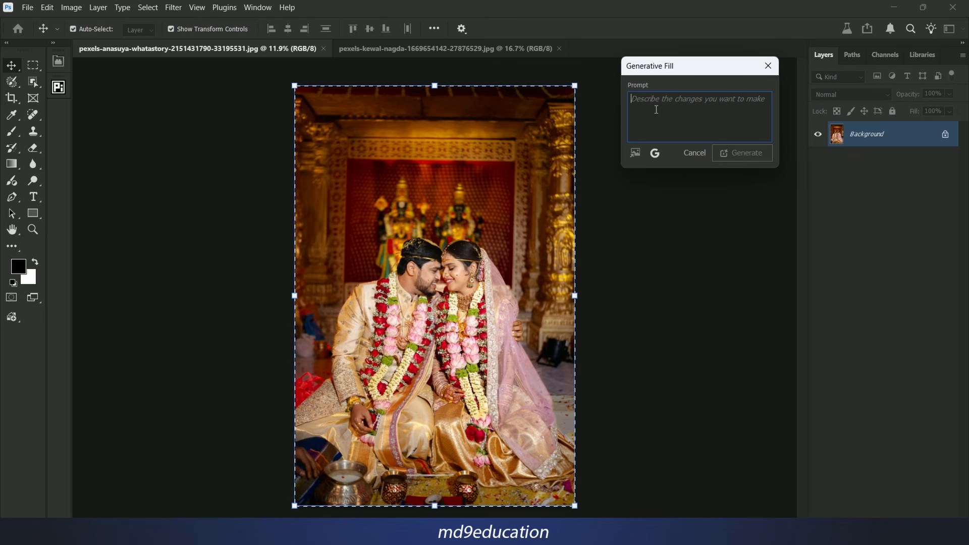
text(Make this photo dramatic with backlight. Use CTO gel and do not change the pose and angle.)
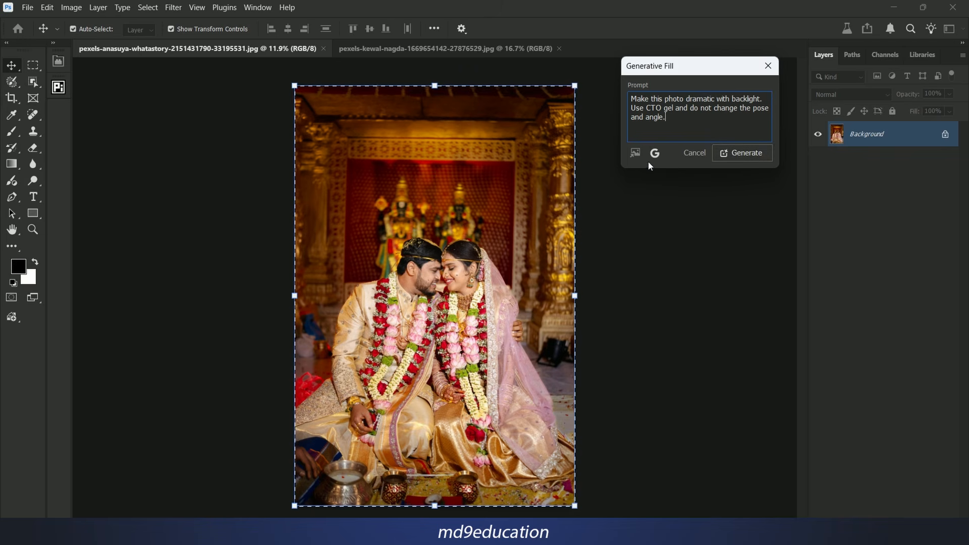
click(756, 153)
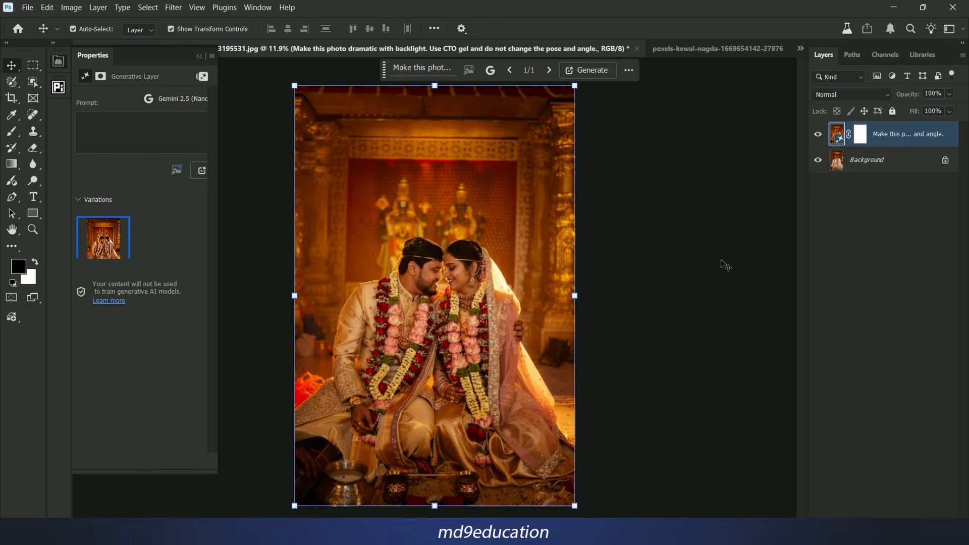
Generate two more variations of the dramatic backlit couple photo, comparing the first two before producing the third
scroll(708, 262, up, 1)
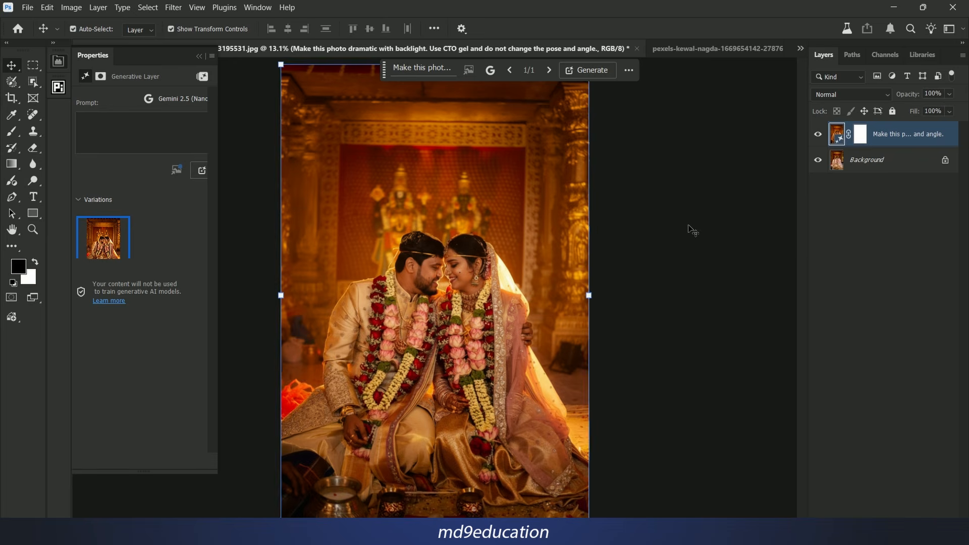
click(600, 74)
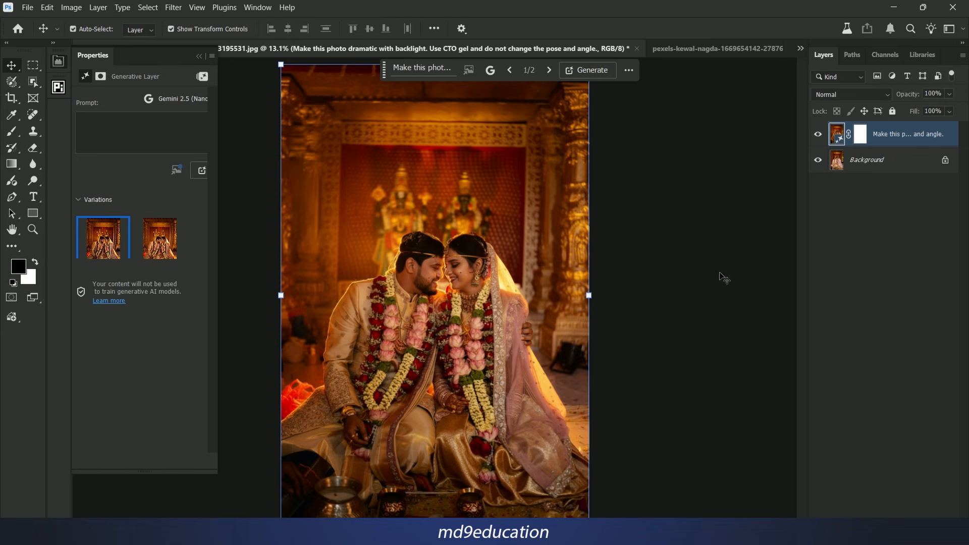
click(158, 244)
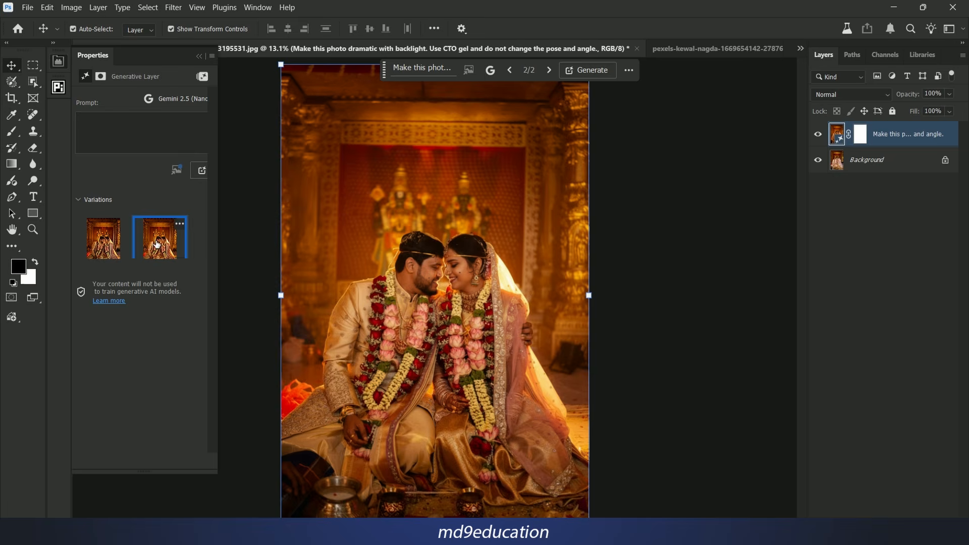
click(115, 245)
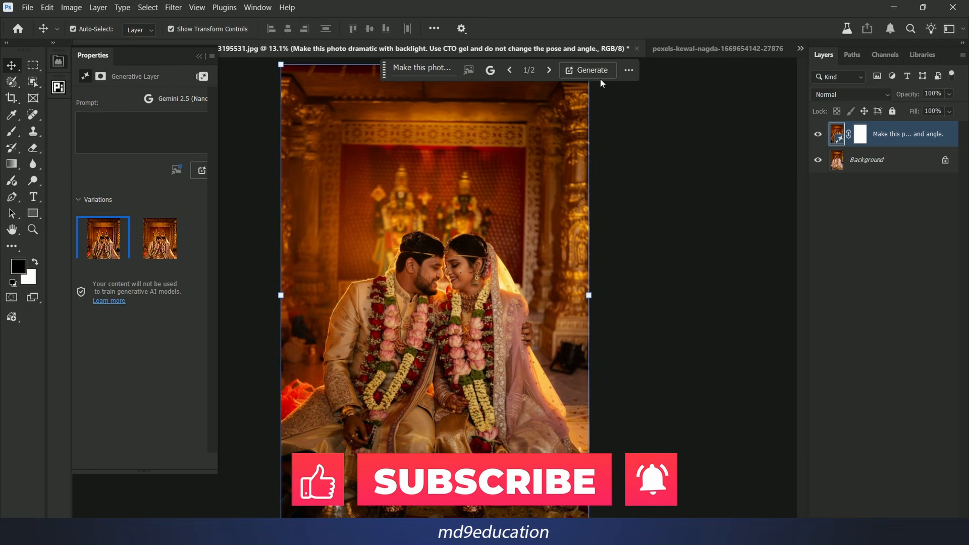
click(588, 70)
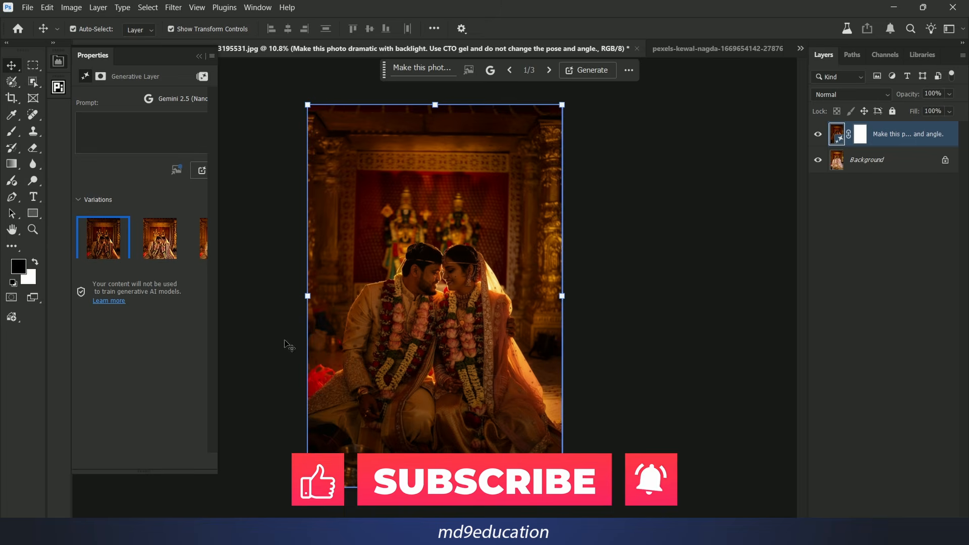
Widen the Properties panel to show all backlit variations, preview the last one, and choose the middle one
drag(216, 471, 263, 476)
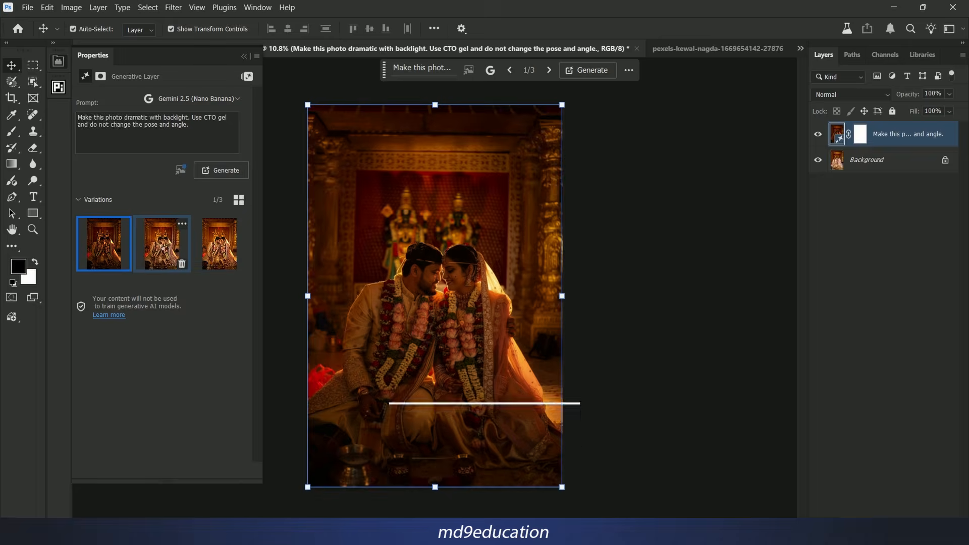
click(216, 245)
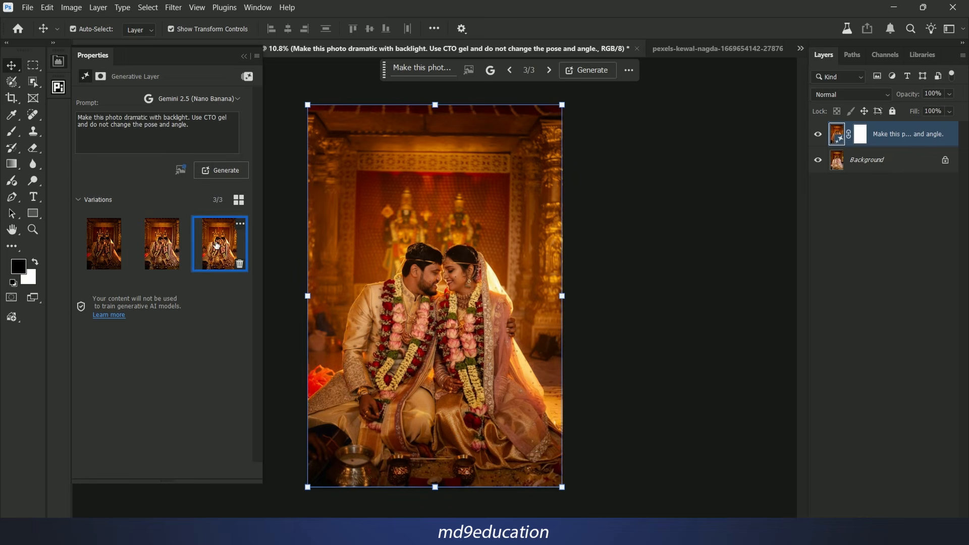
click(173, 244)
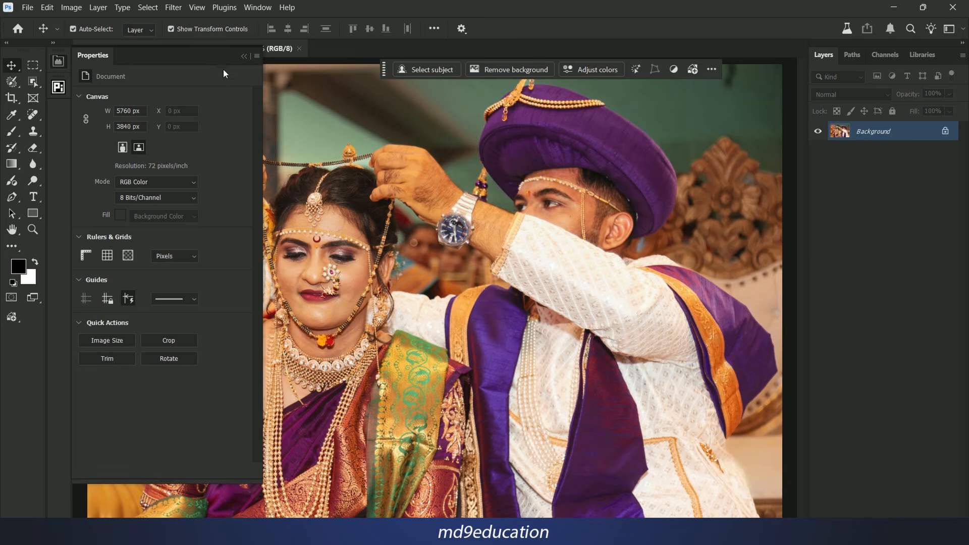
Generative Fill the entire purple-turban couple photo with "Make this photo dramatic with backlight. Use CTO gel and do not change the pose and angle."
click(242, 43)
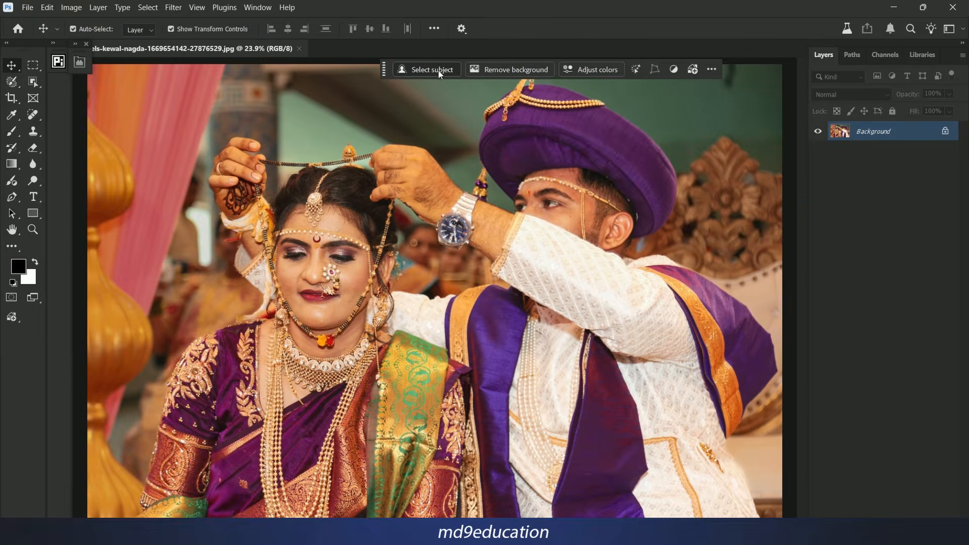
scroll(357, 167, down, 3)
key(ctrl+a)
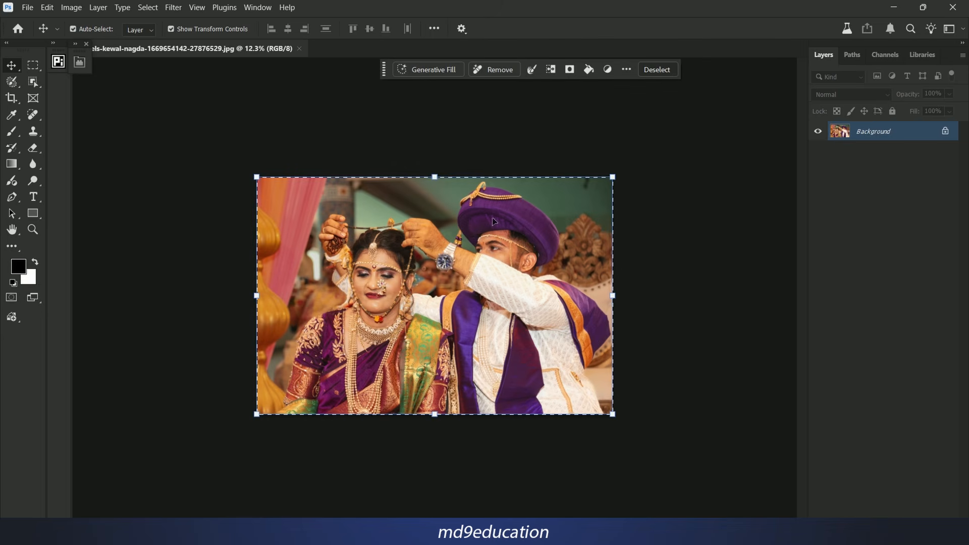
click(47, 7)
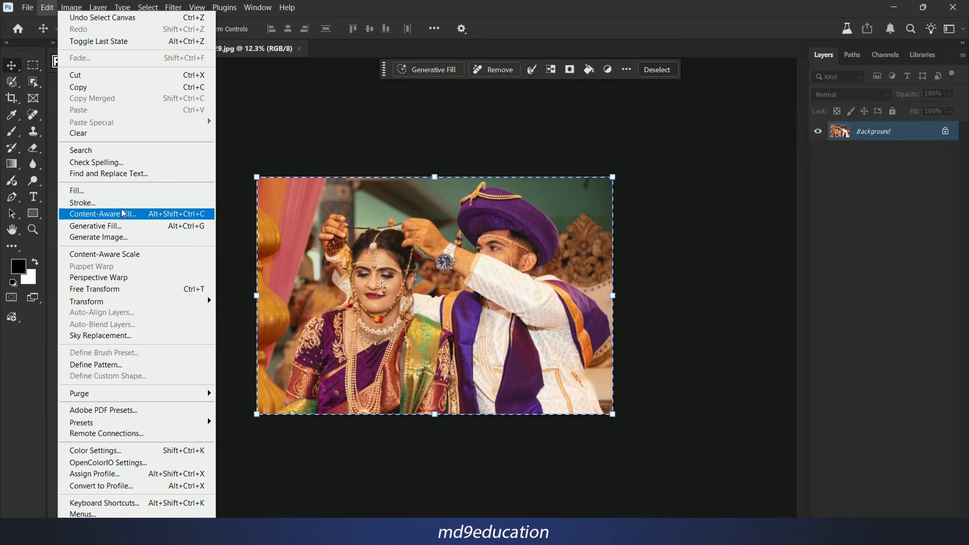
click(139, 226)
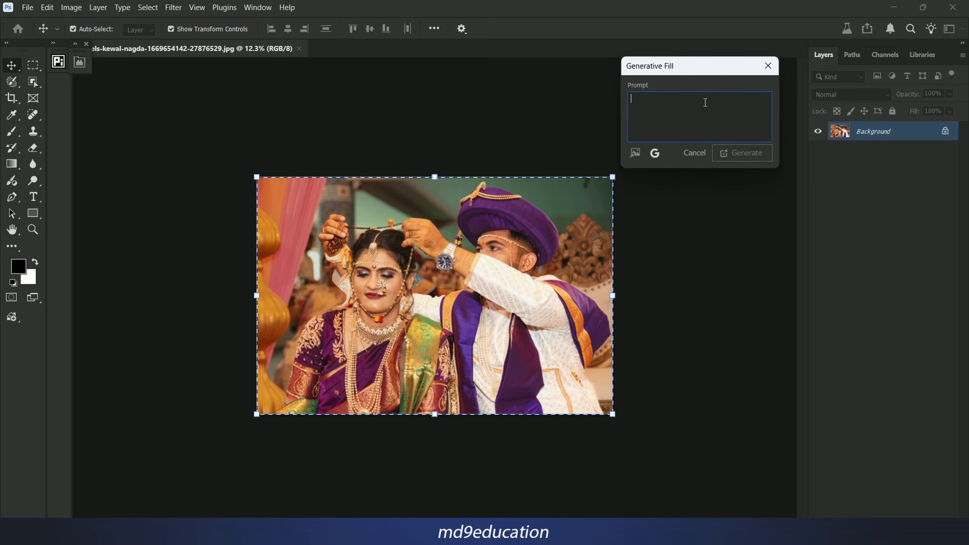
text(Make this photo dramatic with backlight. Use CTO gel and do not change the pose and angle.)
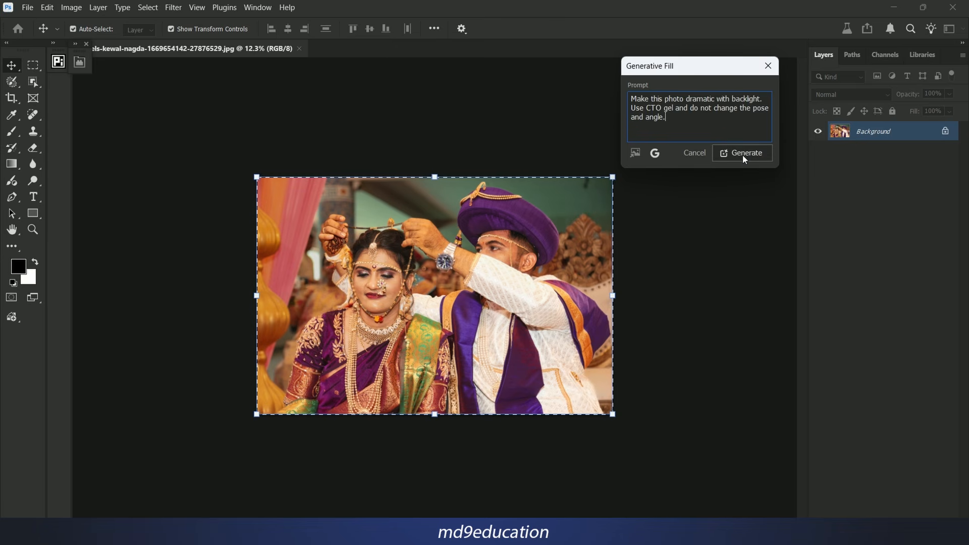
click(743, 156)
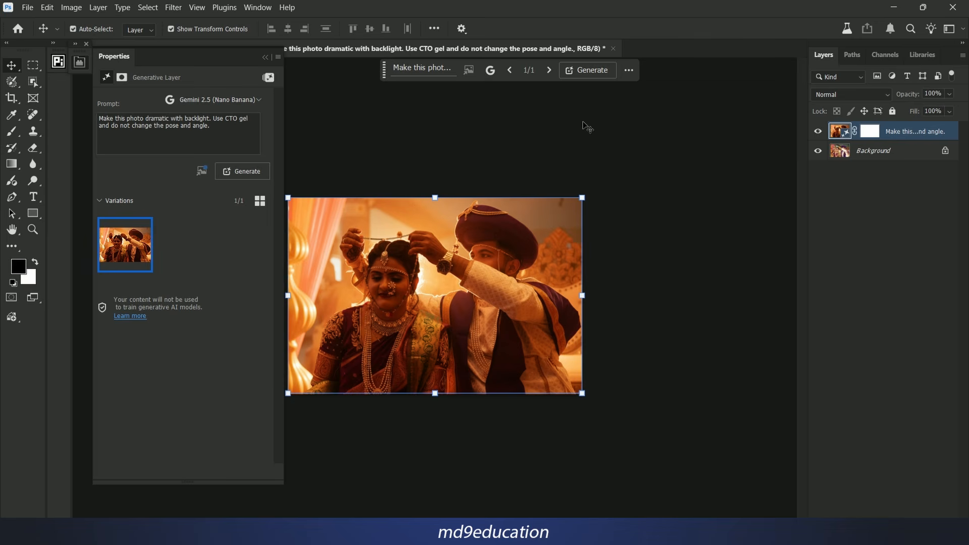
Generate two more backlit variations of the purple-turban couple photo and compare the variations
click(580, 71)
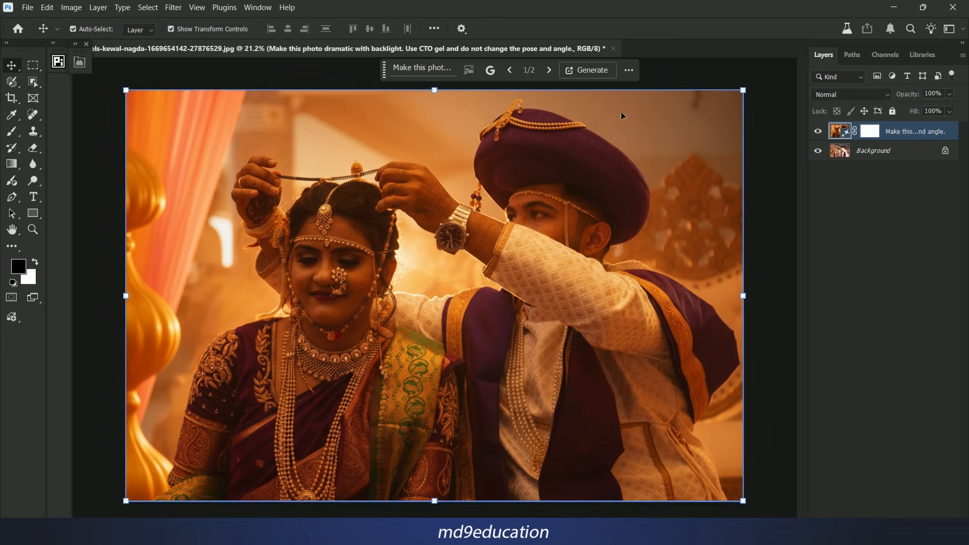
click(595, 71)
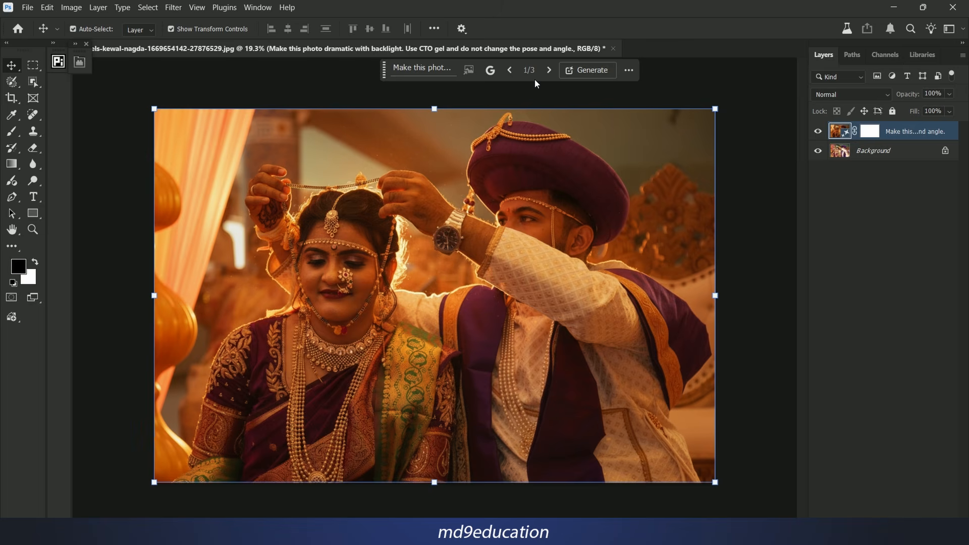
click(510, 72)
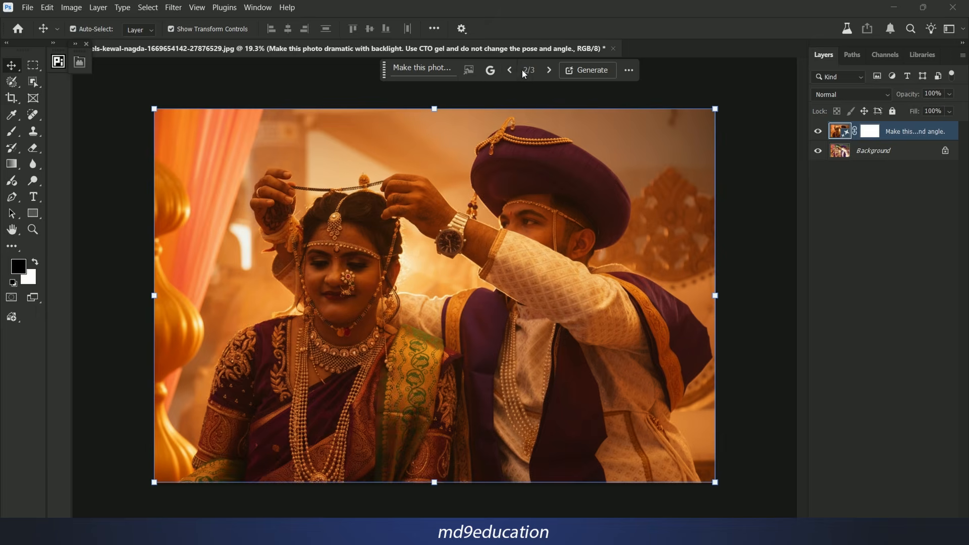
click(510, 70)
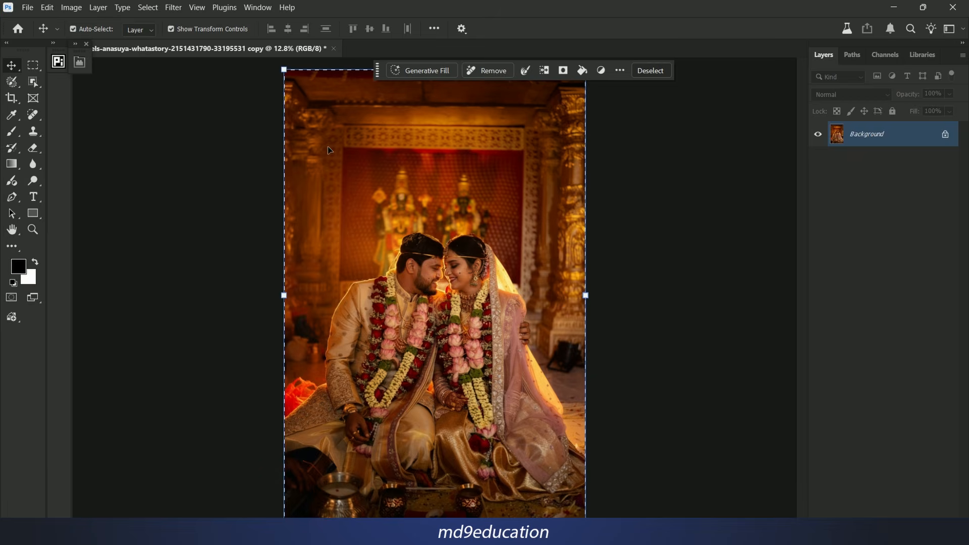
Generative Fill the entire garlanded couple photo with "Add light dust particles flying in the air with dense flying particles" and generate a second variation
click(424, 70)
drag(649, 152, 690, 126)
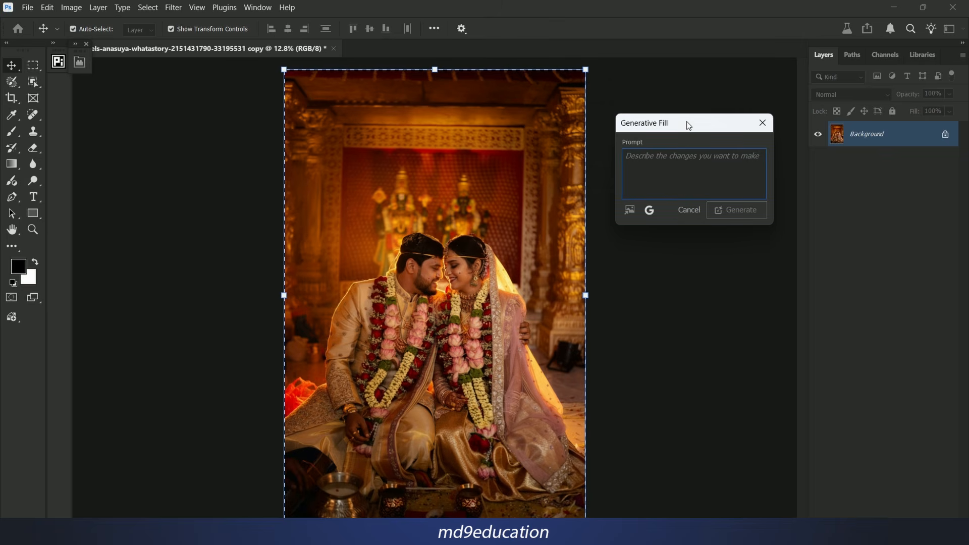
text(Add light dust particles flying in the air with dense flying particles)
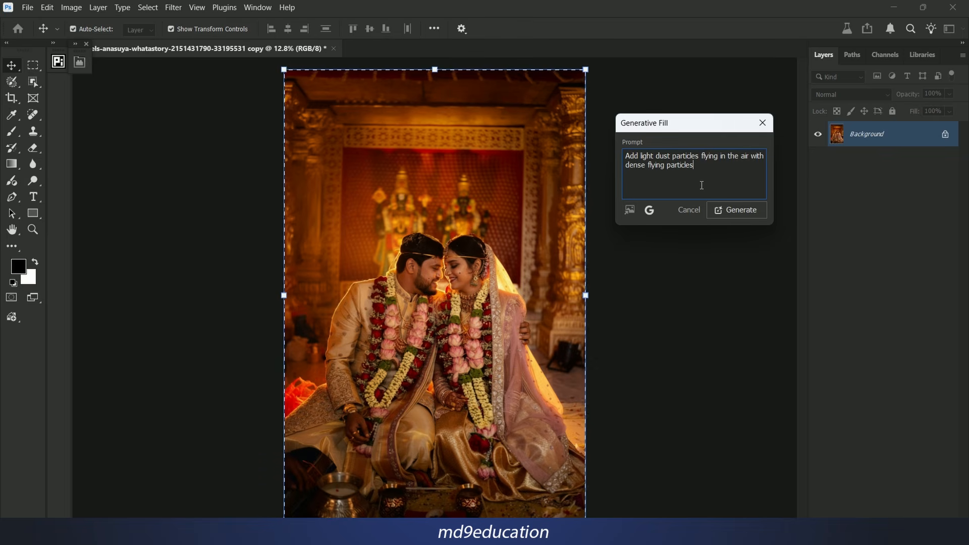
click(735, 212)
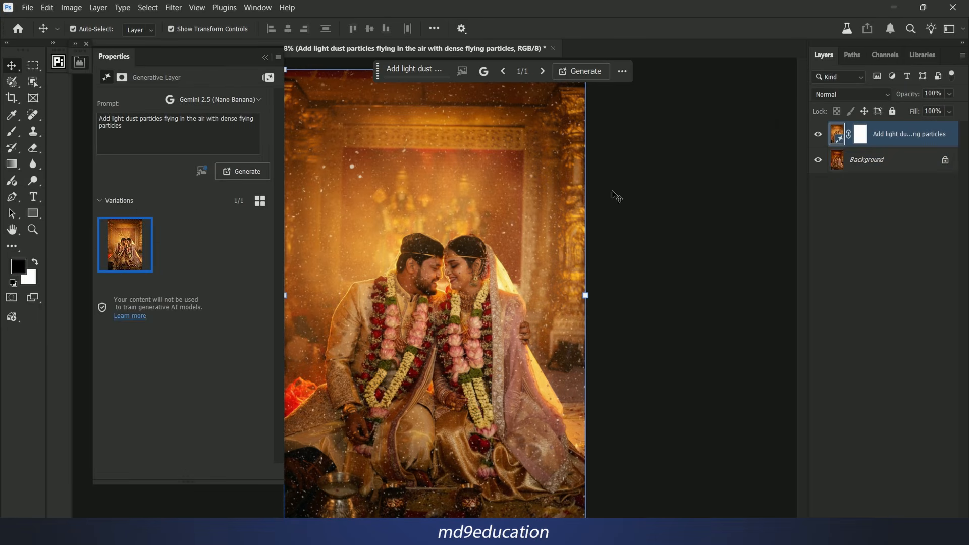
click(584, 71)
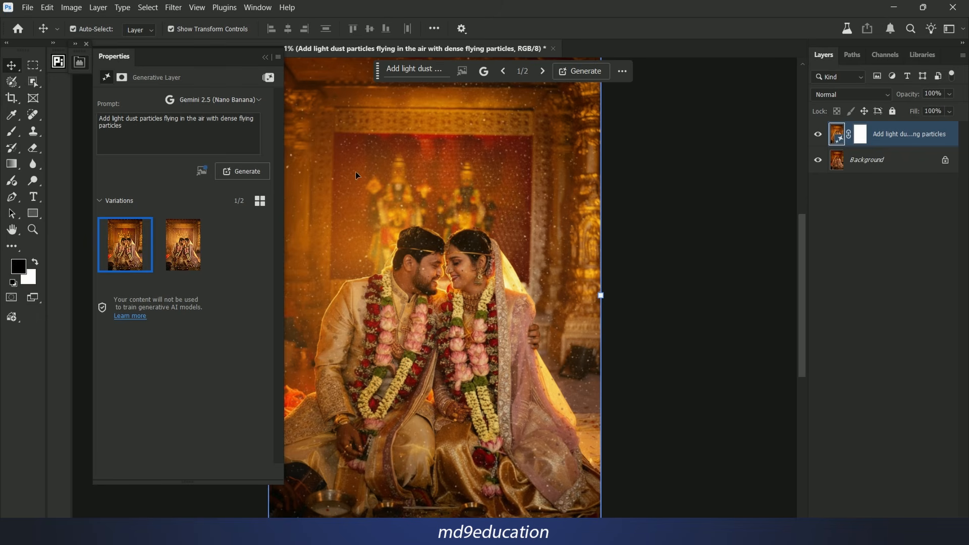
Duplicate the Background layer and mask the copy to the couple using Select subject
click(836, 167)
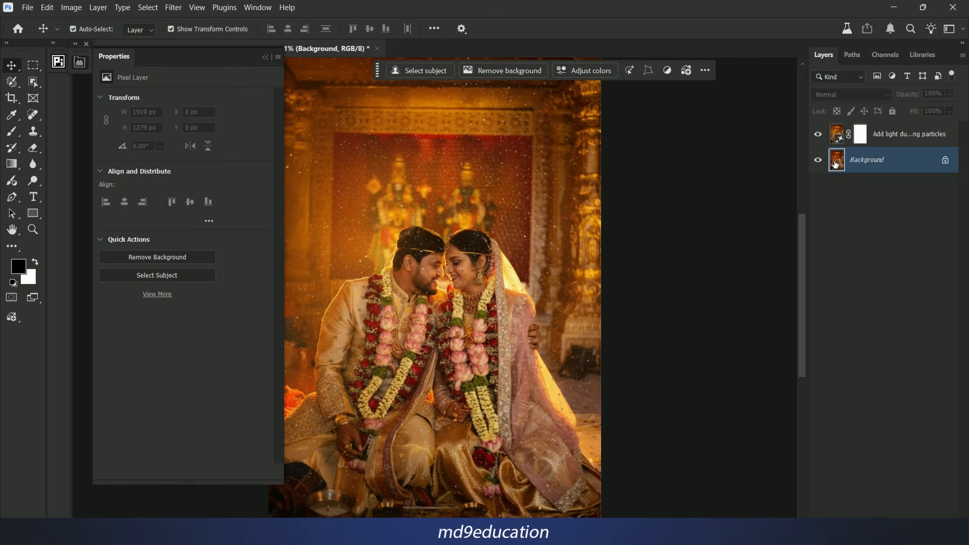
key(ctrl+j)
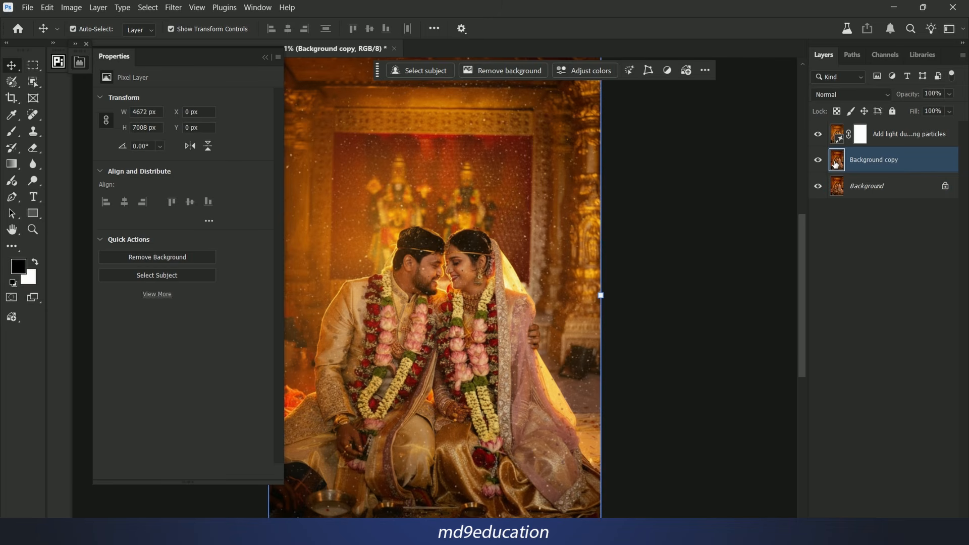
click(438, 72)
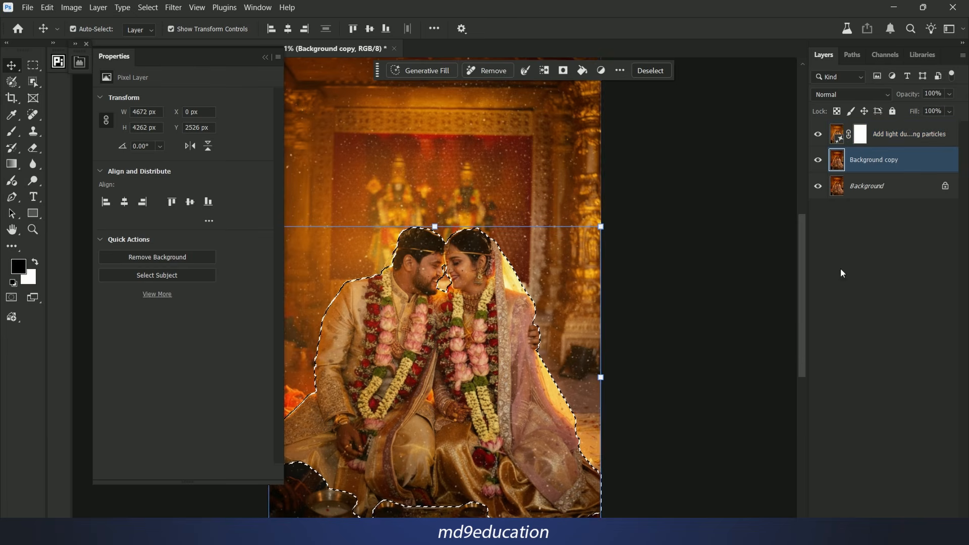
click(563, 72)
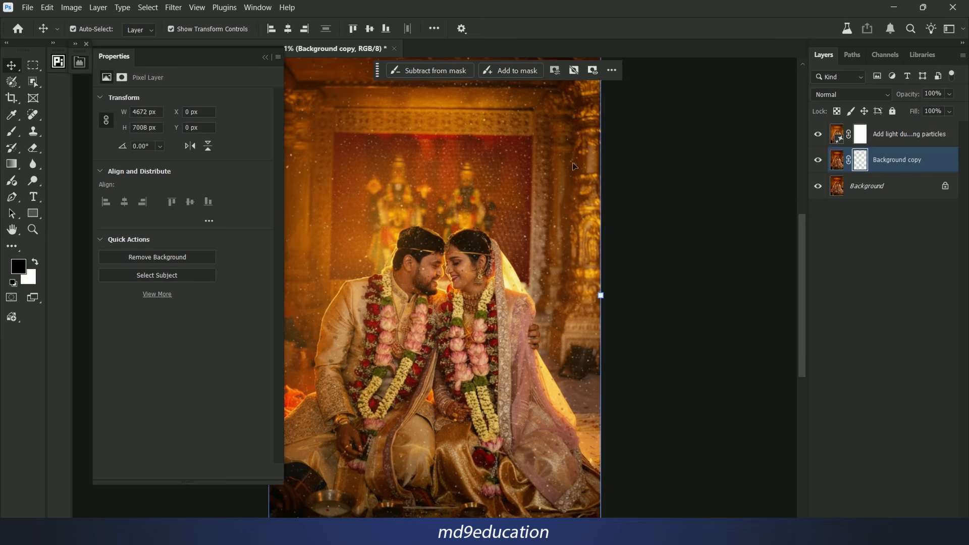
Move the masked Background copy above the dust particles layer
click(837, 161)
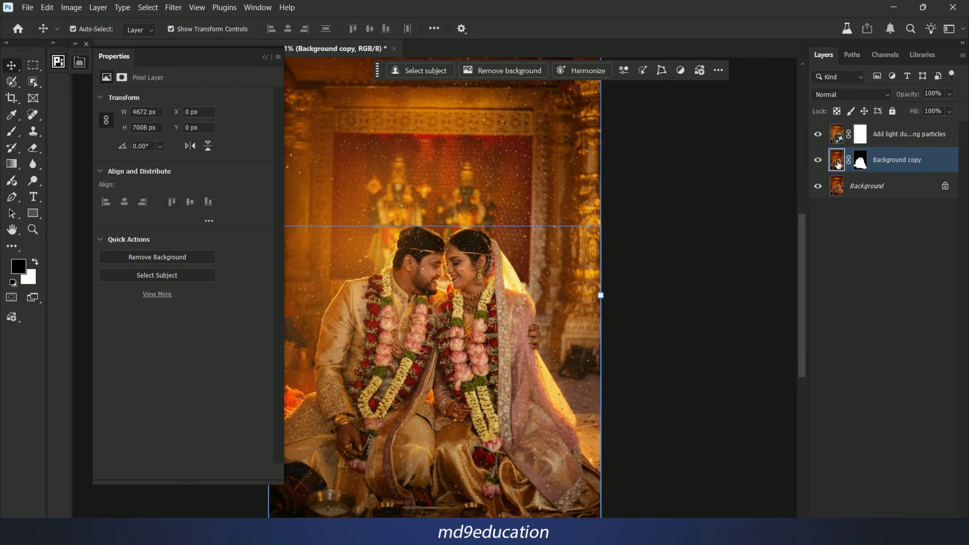
drag(838, 163, 838, 129)
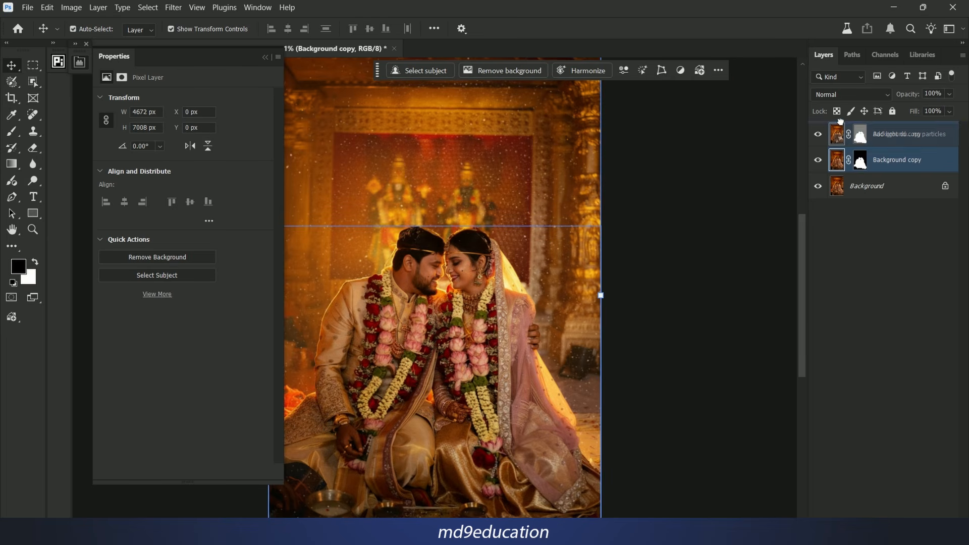
click(408, 250)
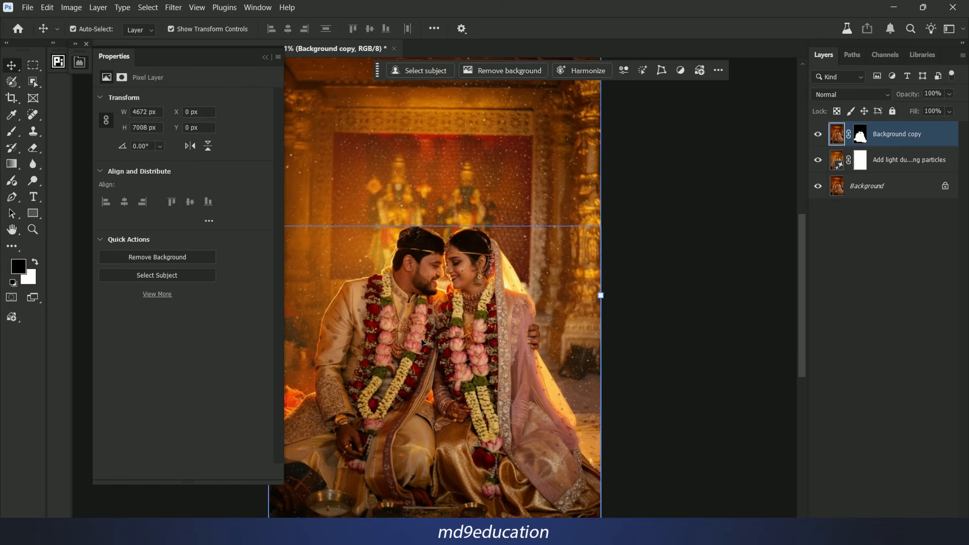
shift+click(350, 233)
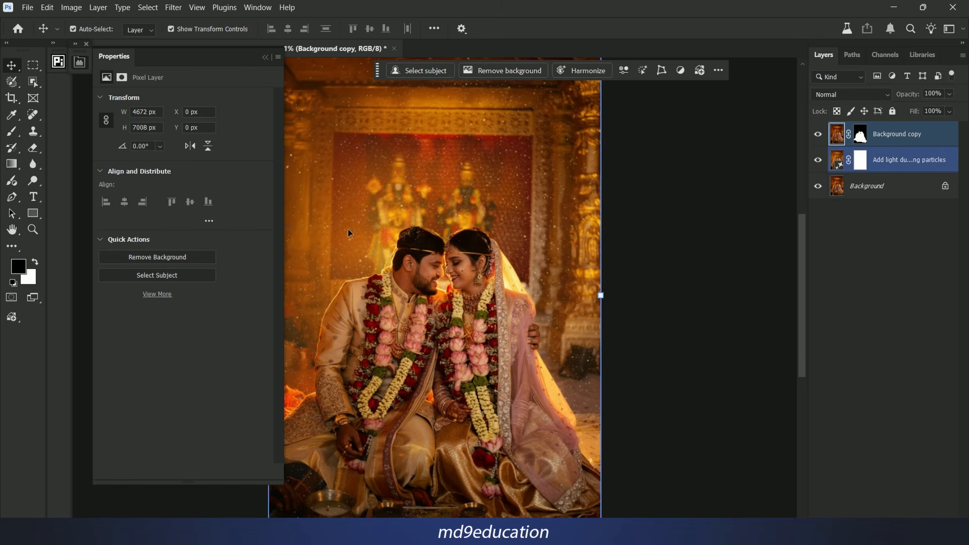
Lower the dust particles layer's opacity to 59% and deselect the layers
click(837, 161)
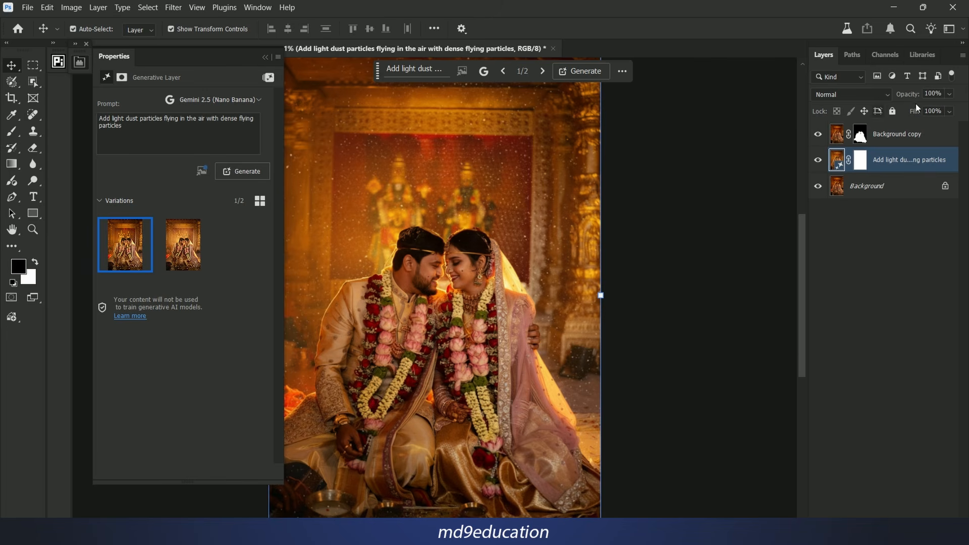
drag(912, 97, 887, 105)
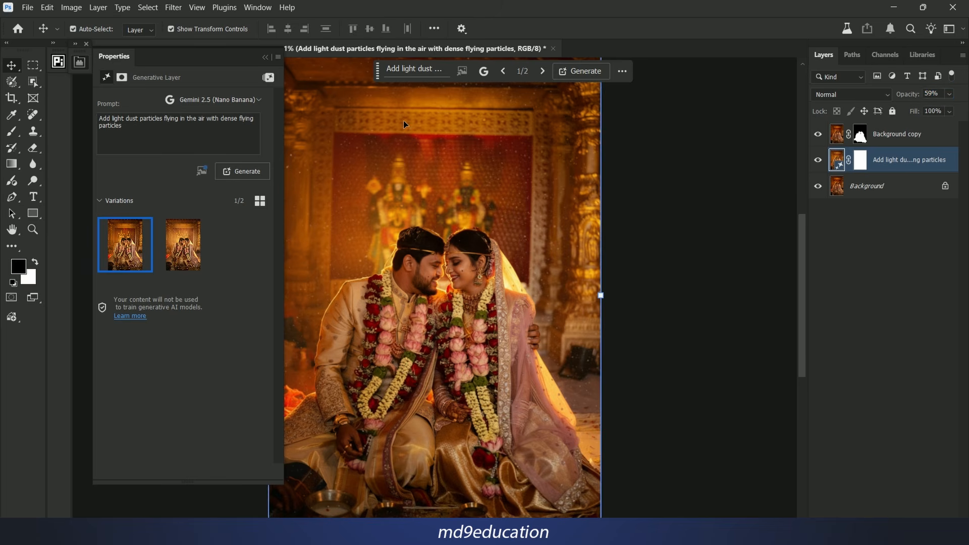
click(599, 272)
click(877, 233)
Run Generative Fill on the entire garlanded couple photo with "Add rose petals fall from the Top" above the masked Background copy
click(828, 136)
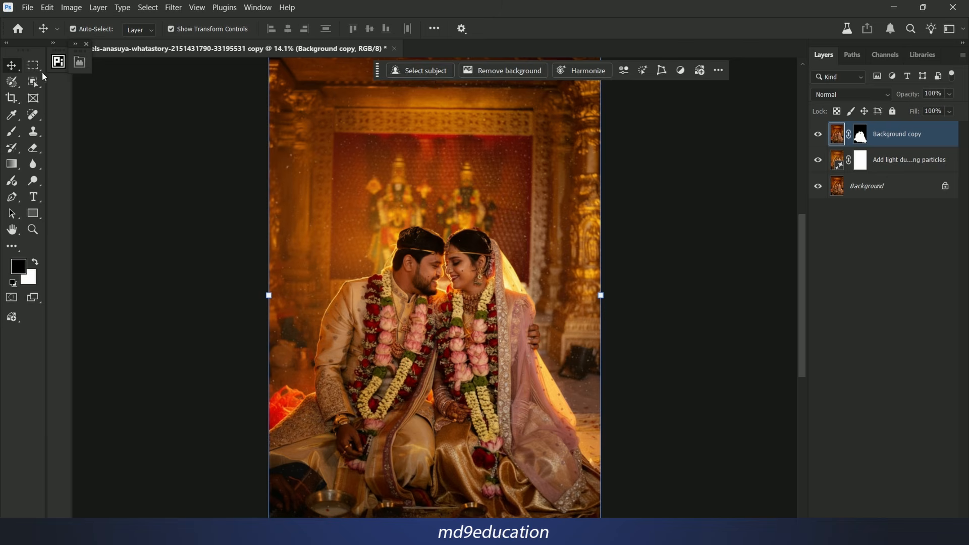
key(ctrl+a)
click(423, 70)
text(Add rose petals fall from the Top)
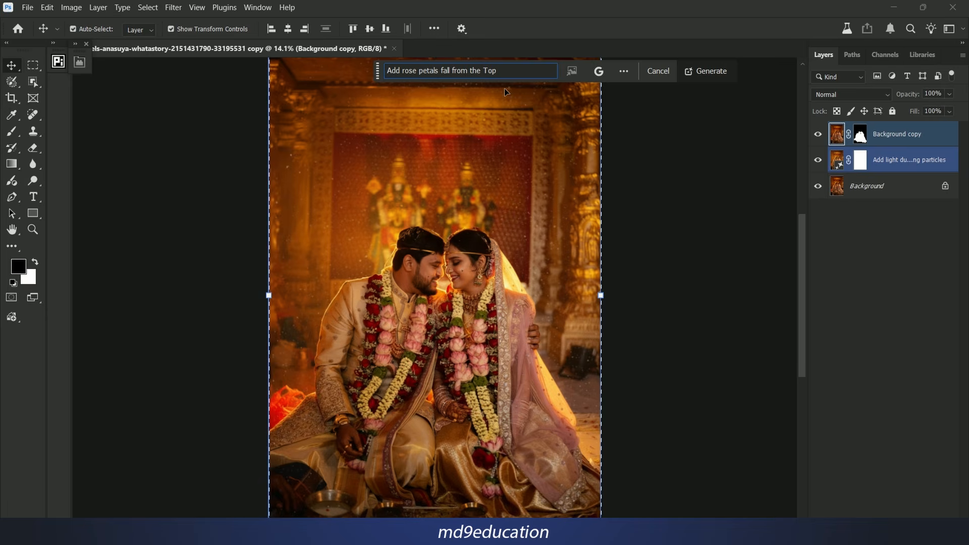
click(725, 73)
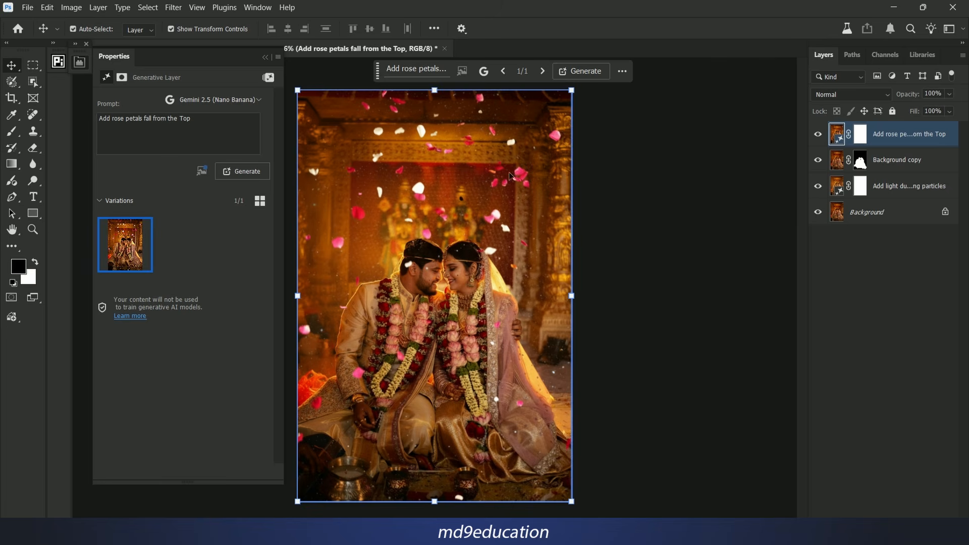
Generate two more rose petal variations and set the petal layer's opacity to 61%
click(600, 74)
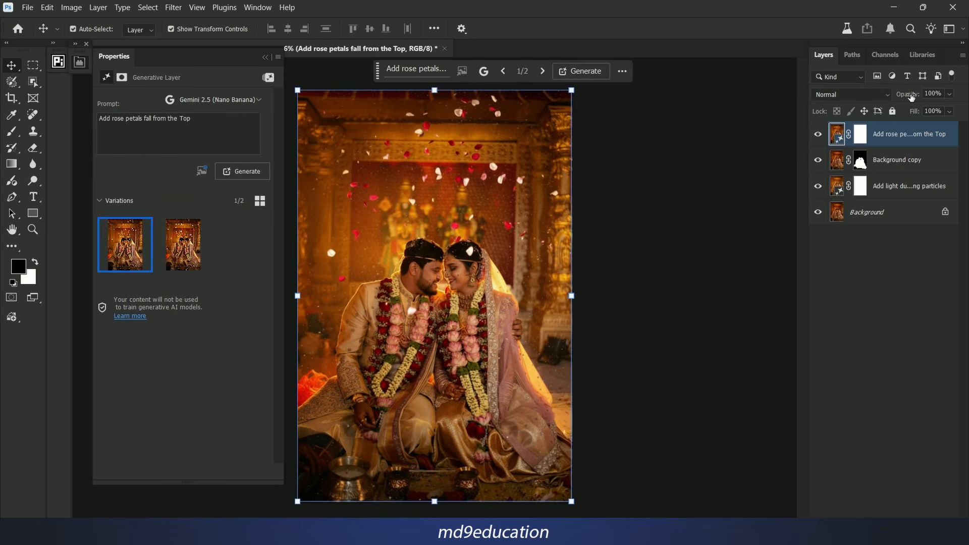
drag(911, 96, 888, 99)
click(585, 71)
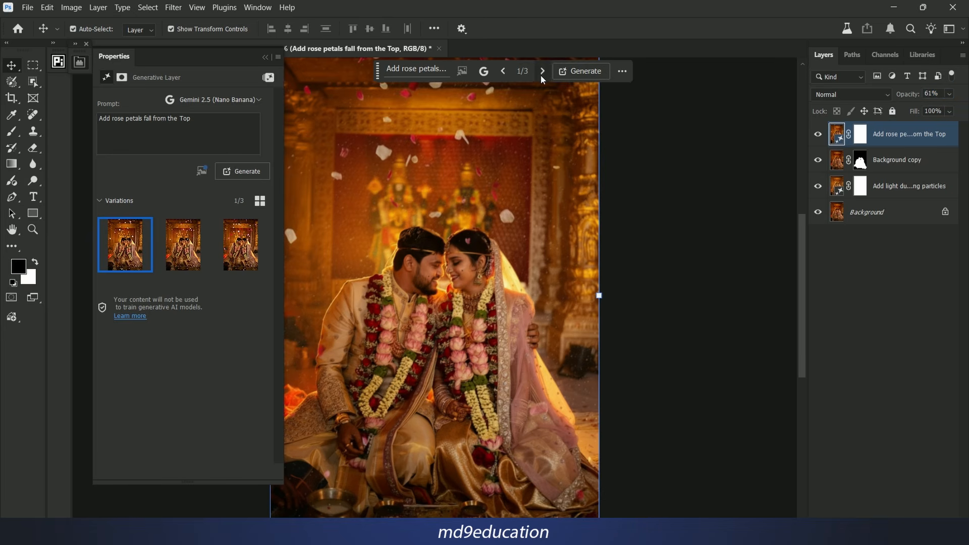
Compare the three rose petal variations and choose the third one
click(540, 74)
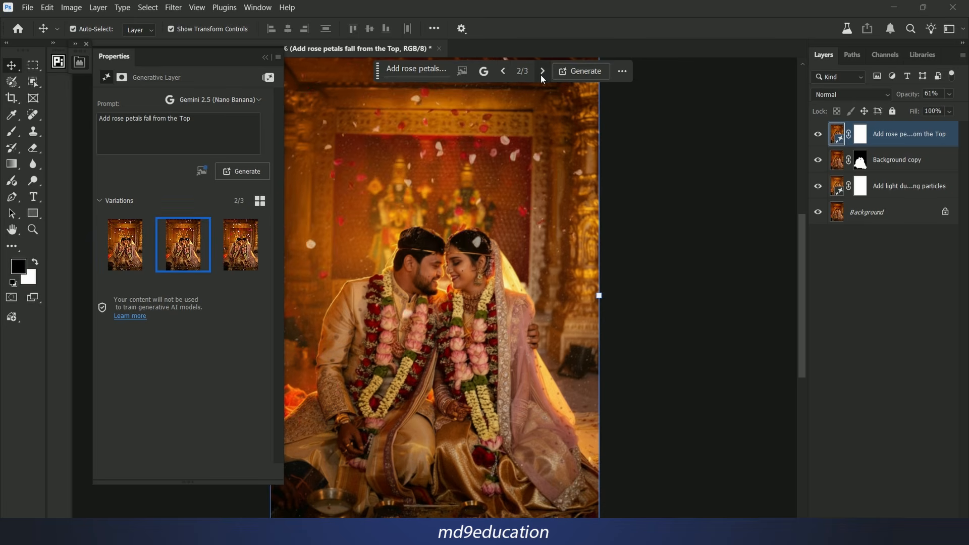
click(540, 74)
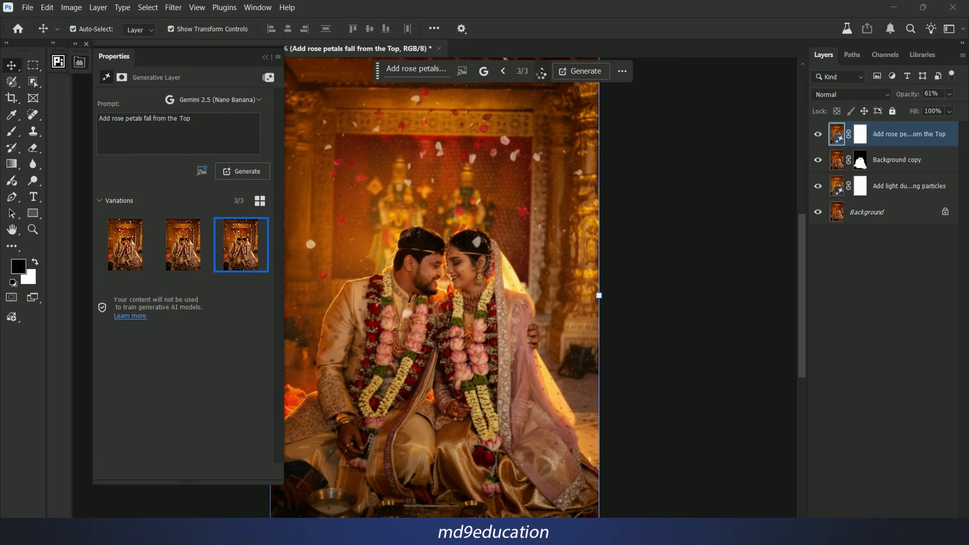
click(507, 74)
click(541, 72)
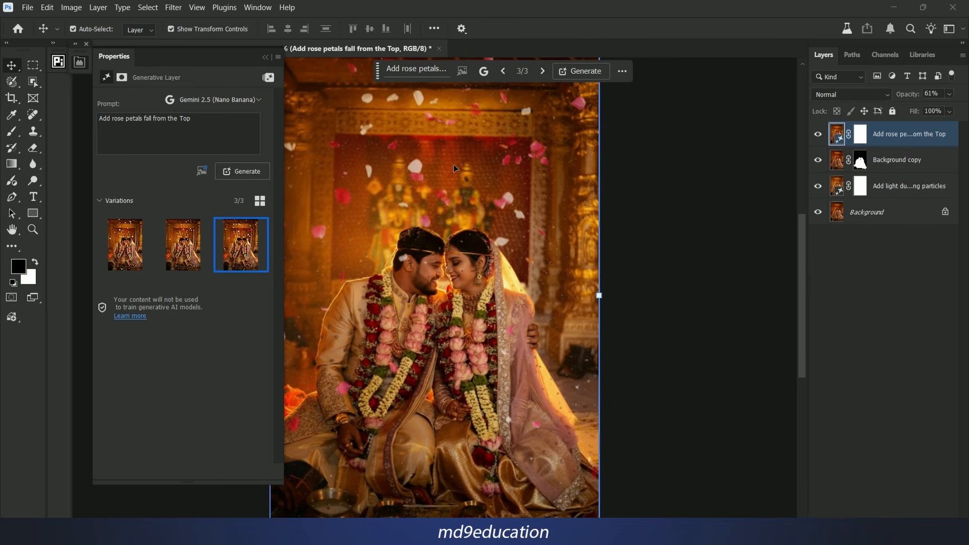
Deselect the layers and save the garlanded couple photo as a TIFF file
scroll(421, 150, down, 4)
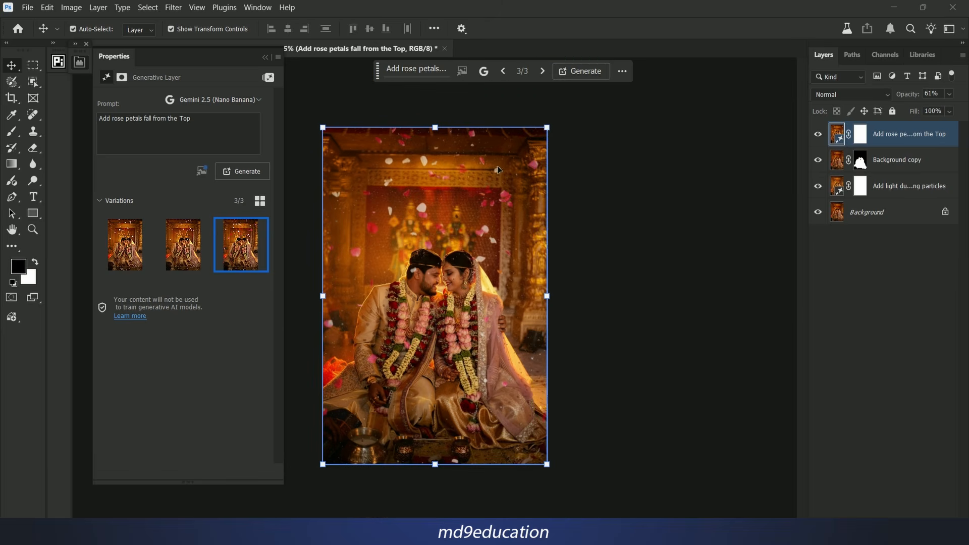
click(874, 290)
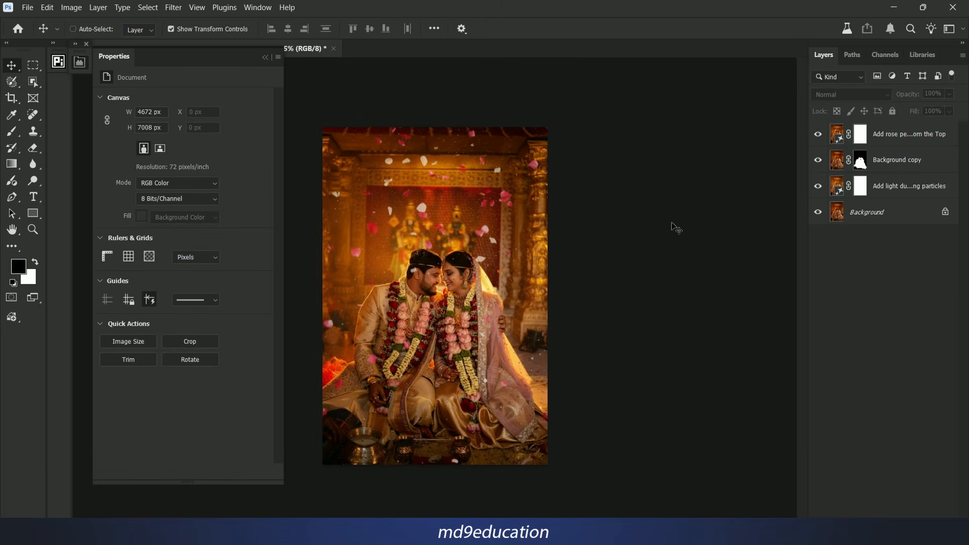
click(733, 353)
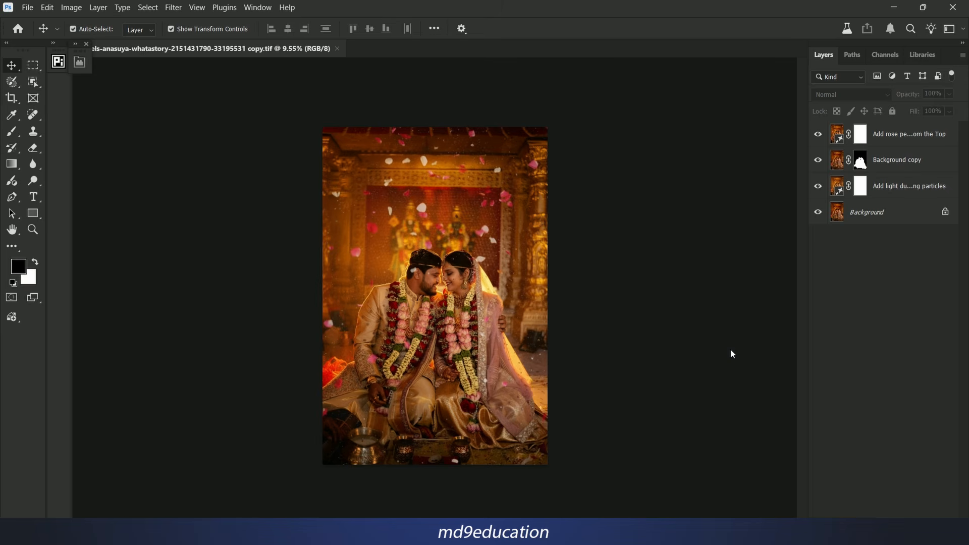